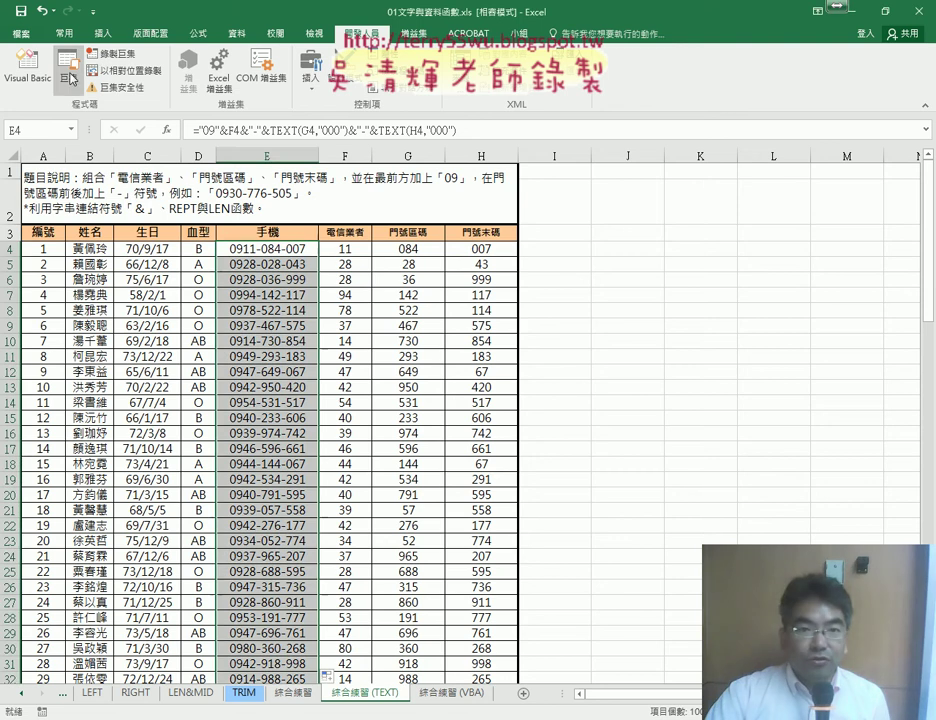
Review the workbook's macros list, close it, then show the Developer Form Controls.
{"action": "left_click", "coordinate": [66, 62]}
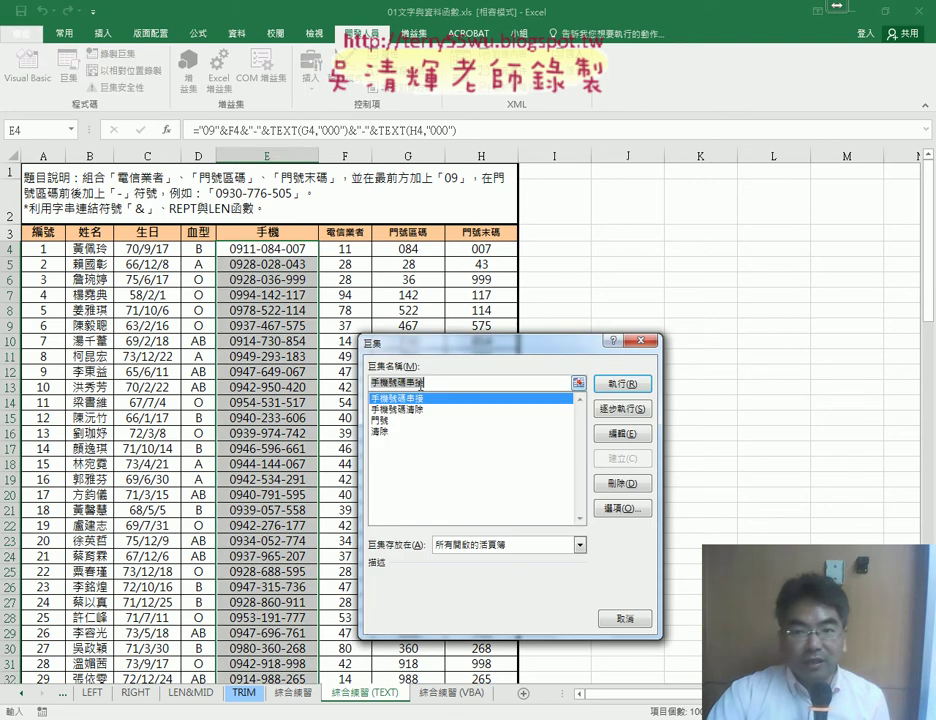
{"action": "left_click_drag", "start_coordinate": [423, 347], "coordinate": [400, 224]}
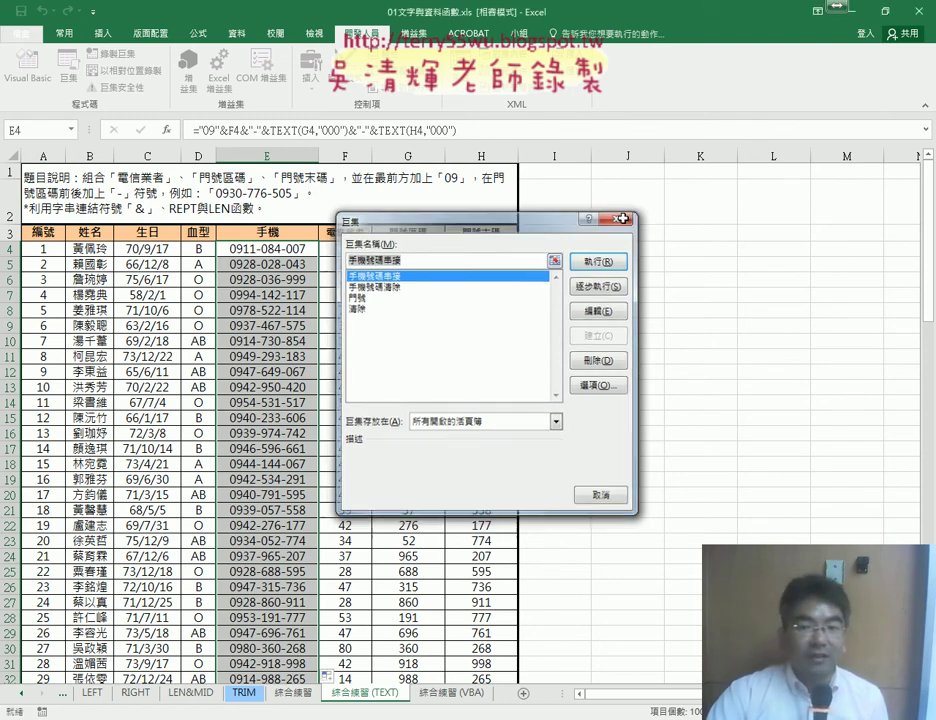
{"action": "left_click", "coordinate": [590, 260]}
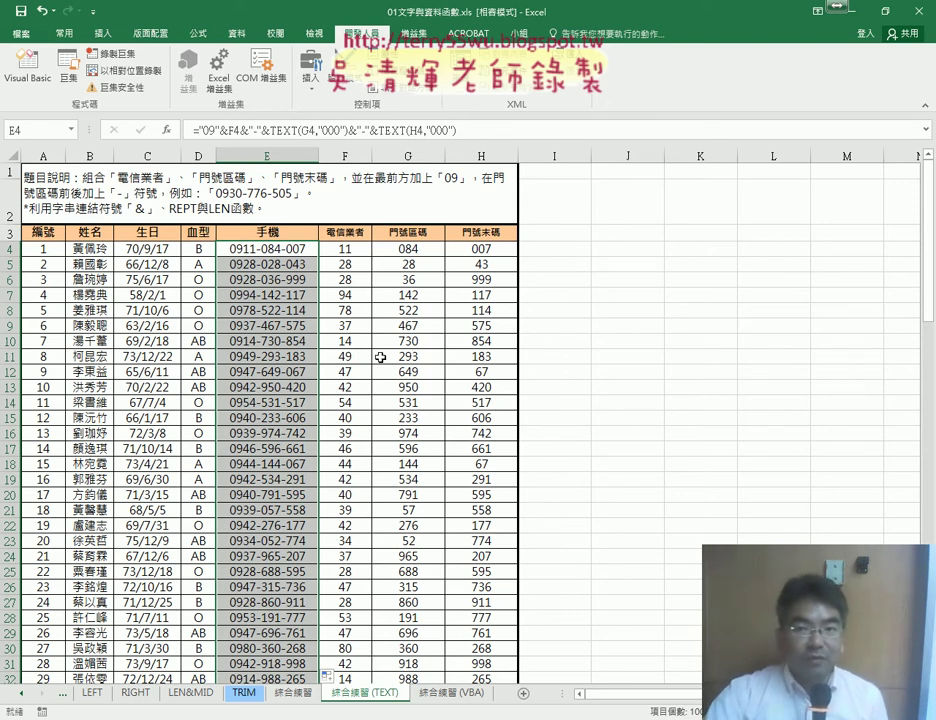
{"action": "left_click", "coordinate": [313, 80]}
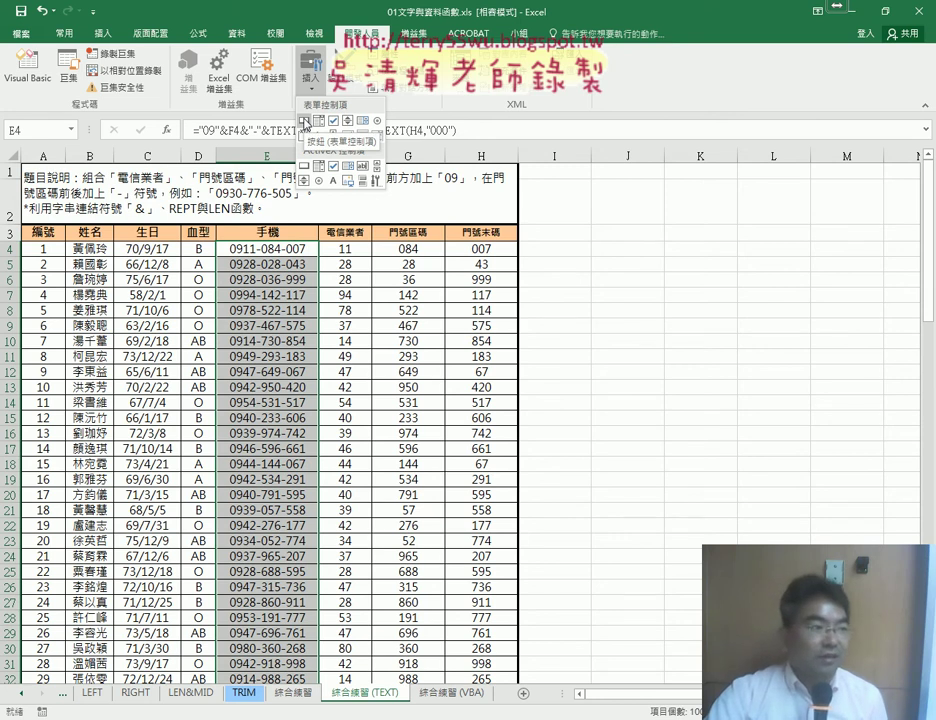
Draw a form button over columns I–J near rows 3–5 and assign it the 手機號碼串接 macro.
{"action": "left_click", "coordinate": [304, 122]}
{"action": "left_click_drag", "start_coordinate": [545, 231], "coordinate": [688, 266]}
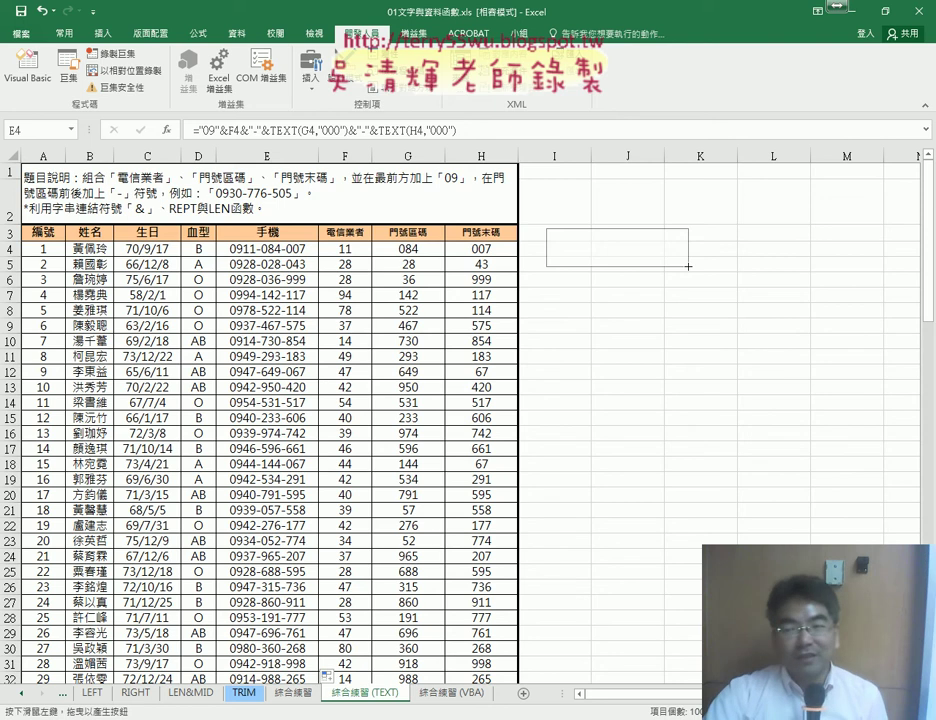
{"action": "mouse_move", "coordinate": [688, 266]}
{"action": "left_mouse_down"}
{"action": "mouse_move", "coordinate": [766, 359]}
{"action": "mouse_move", "coordinate": [674, 284]}
{"action": "left_mouse_up"}
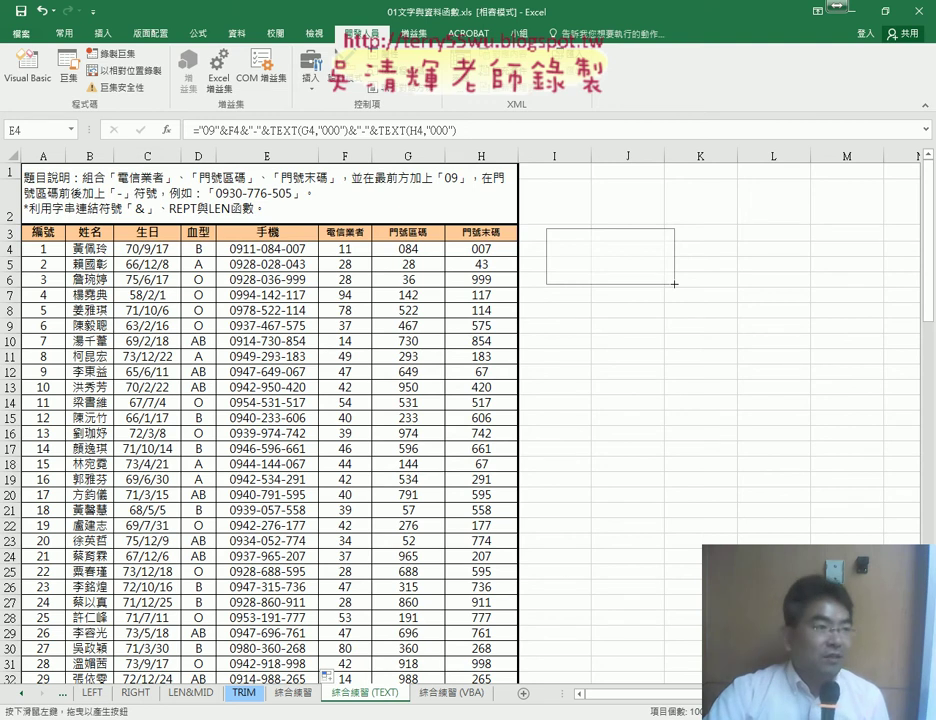
{"action": "left_click_drag", "start_coordinate": [674, 284], "coordinate": [675, 283]}
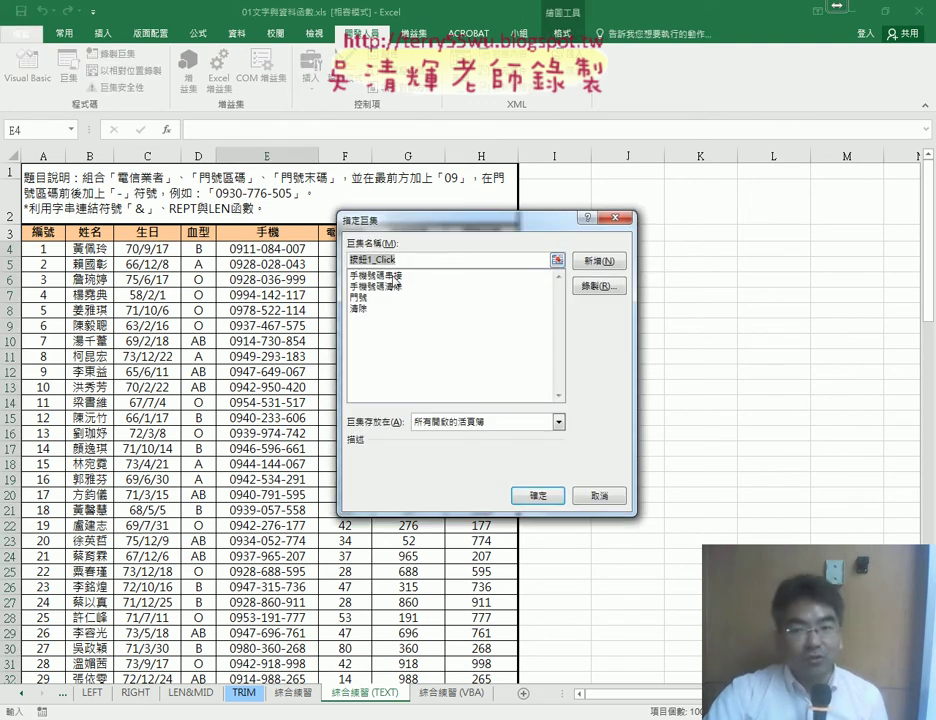
{"action": "left_click_drag", "start_coordinate": [436, 230], "coordinate": [482, 338]}
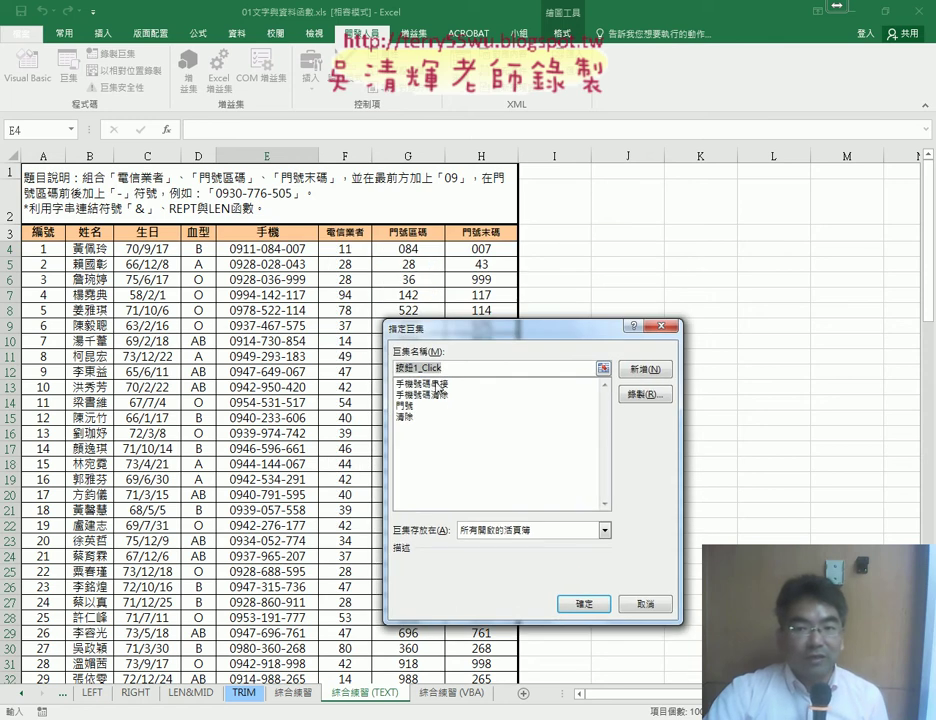
{"action": "left_click", "coordinate": [438, 384]}
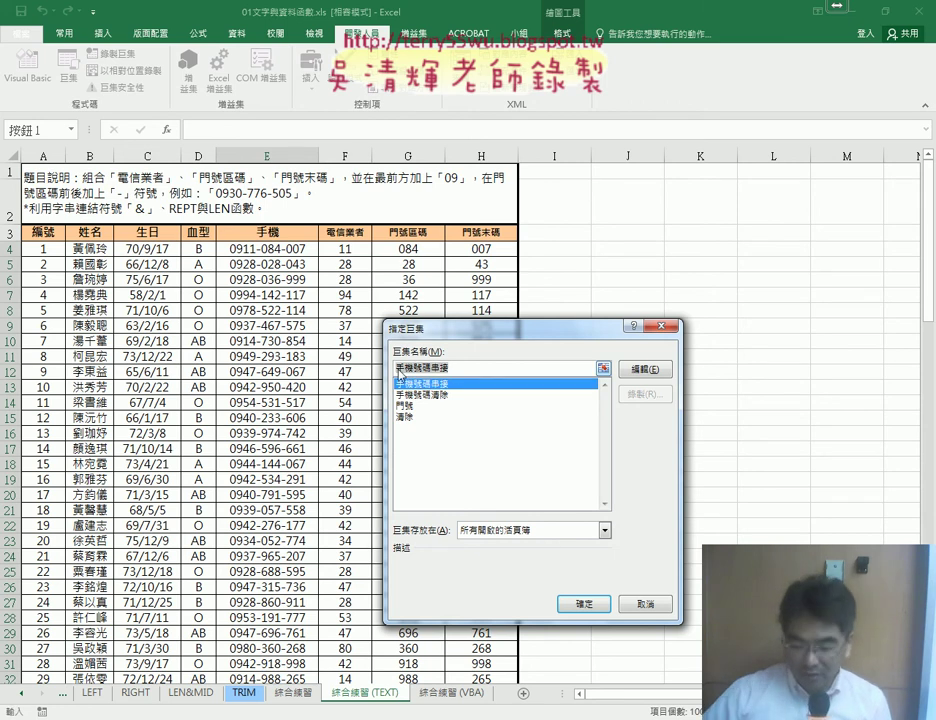
{"action": "right_click", "coordinate": [440, 369]}
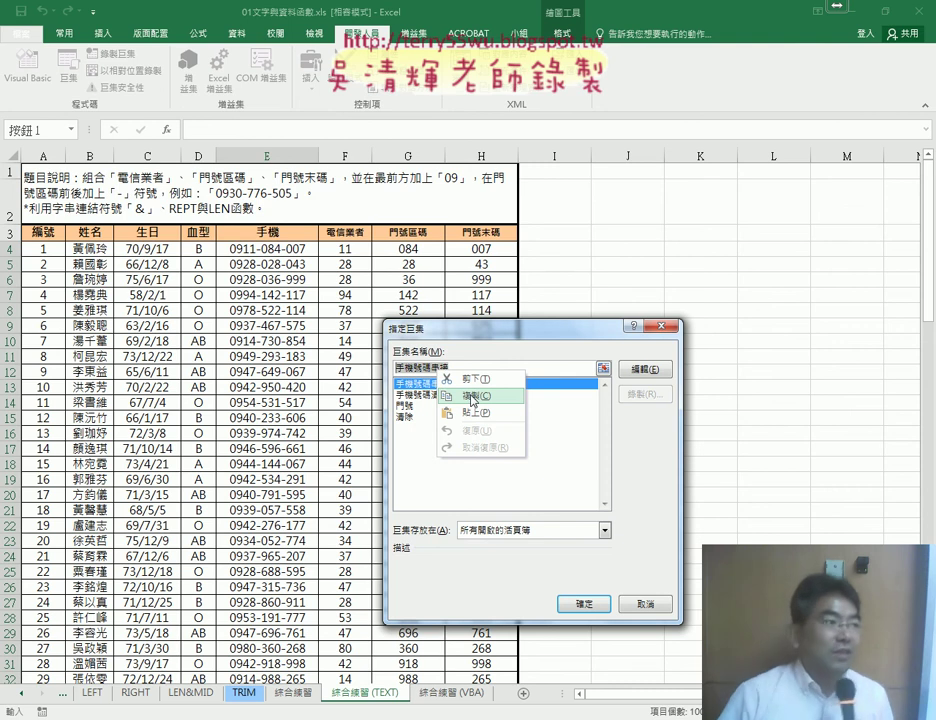
{"action": "left_click", "coordinate": [473, 397]}
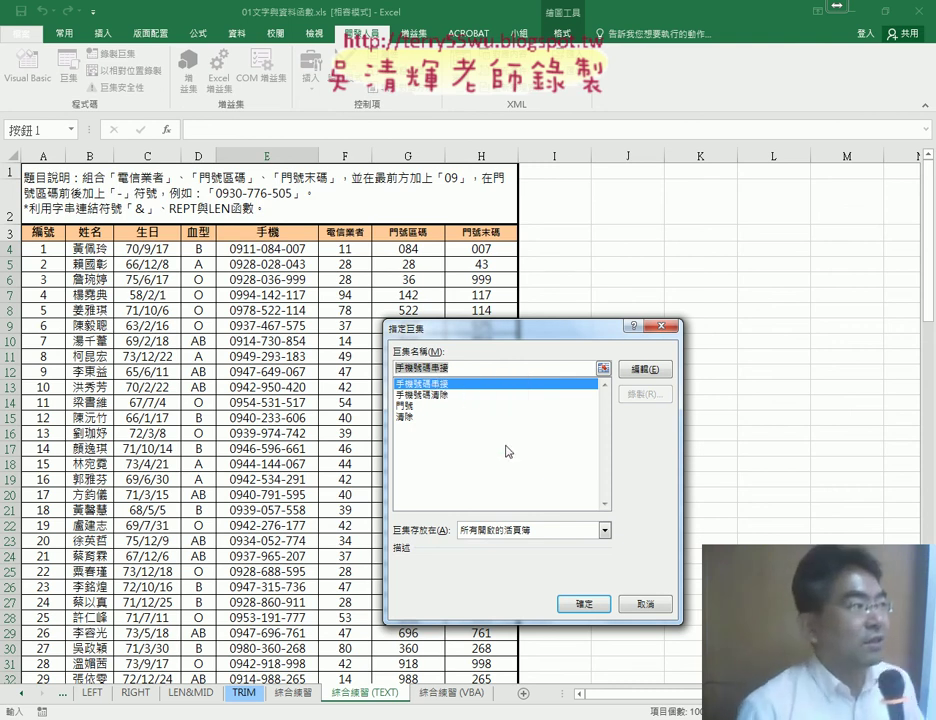
{"action": "left_click", "coordinate": [595, 605]}
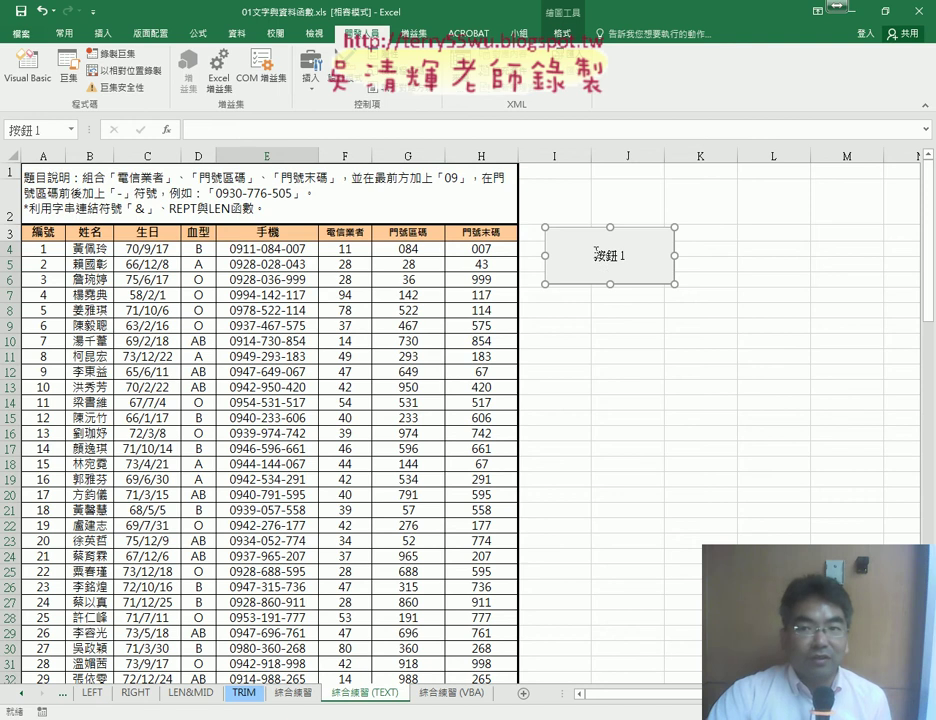
Change the button's caption to 手機號碼串接.
{"action": "left_click", "coordinate": [595, 253]}
{"action": "key", "text": "Delete"}
{"action": "key", "text": "Delete"}
{"action": "key", "text": "Delete"}
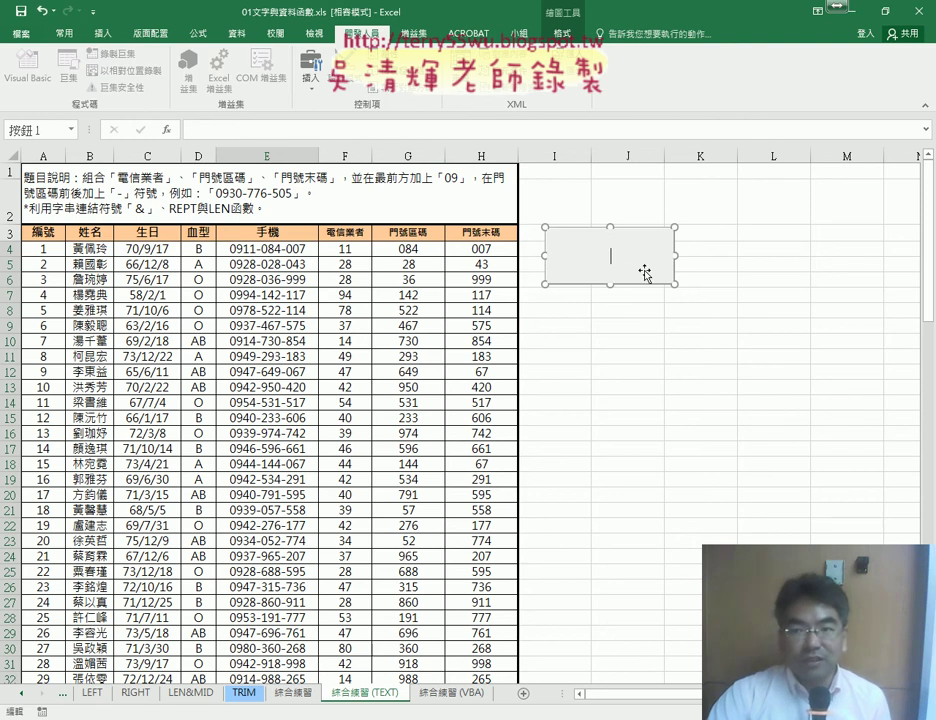
{"action": "type", "text": "手機號碼串接"}
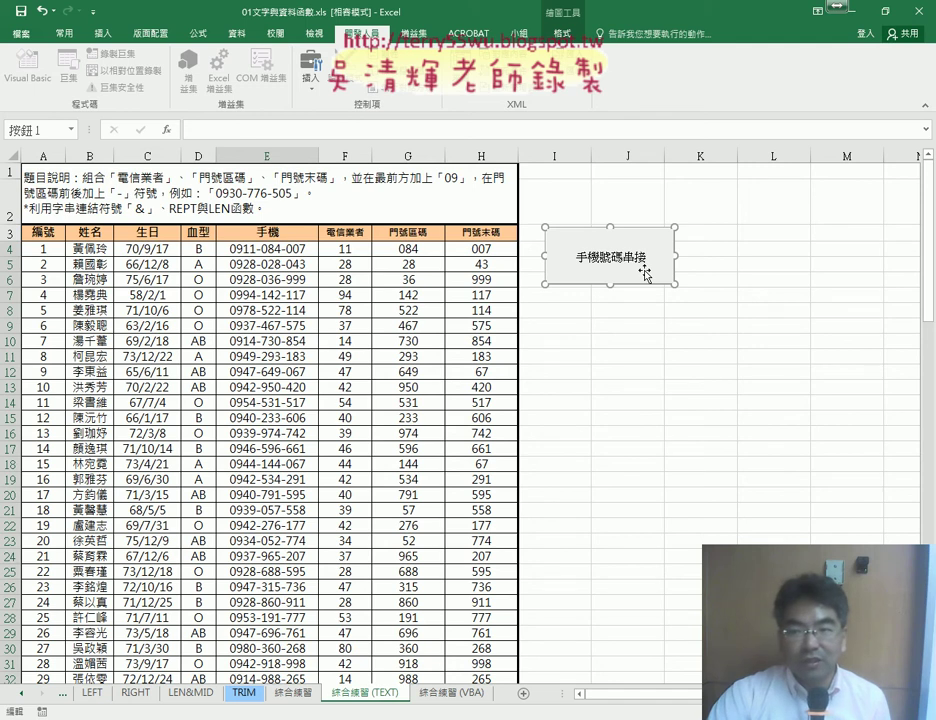
{"action": "left_click", "coordinate": [650, 384]}
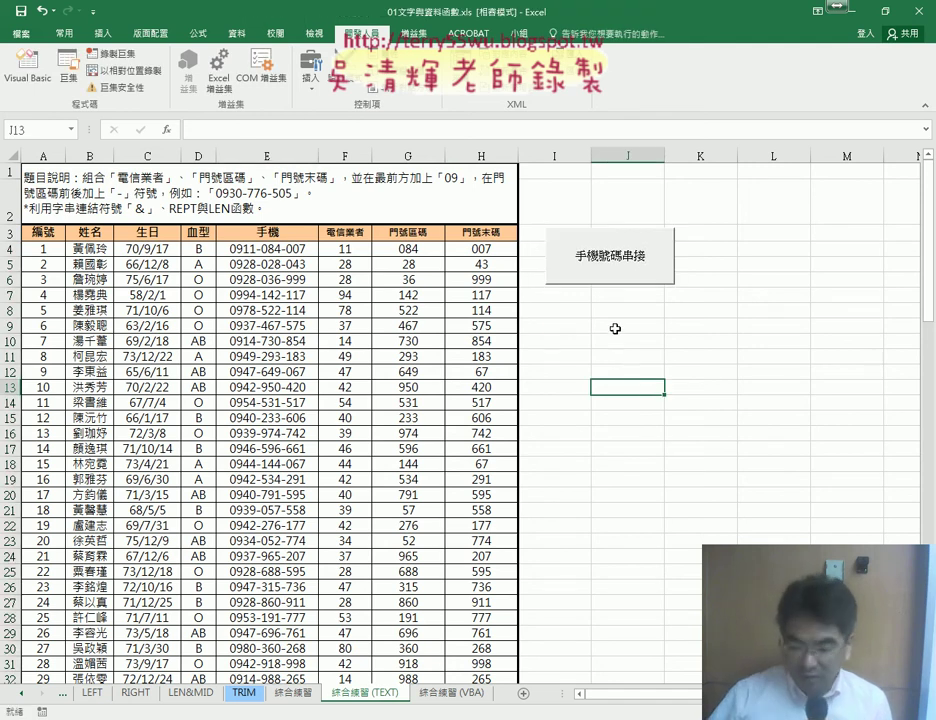
Draw a second form button below the first and assign it the 手機號碼清除 macro.
{"action": "left_click", "coordinate": [312, 94]}
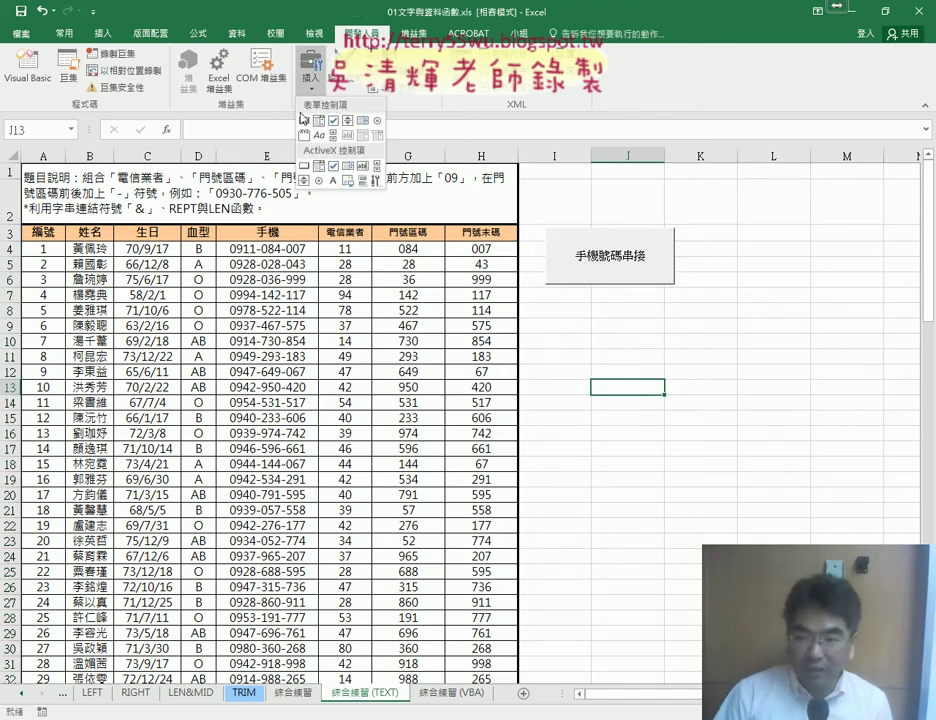
{"action": "left_click", "coordinate": [304, 117]}
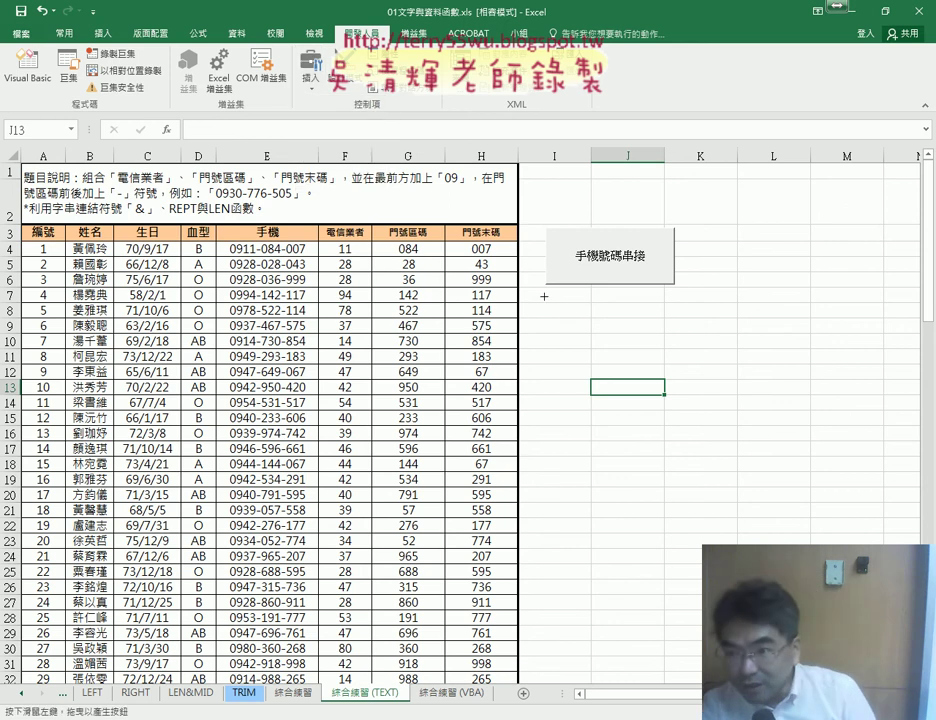
{"action": "left_click_drag", "start_coordinate": [548, 293], "coordinate": [674, 338]}
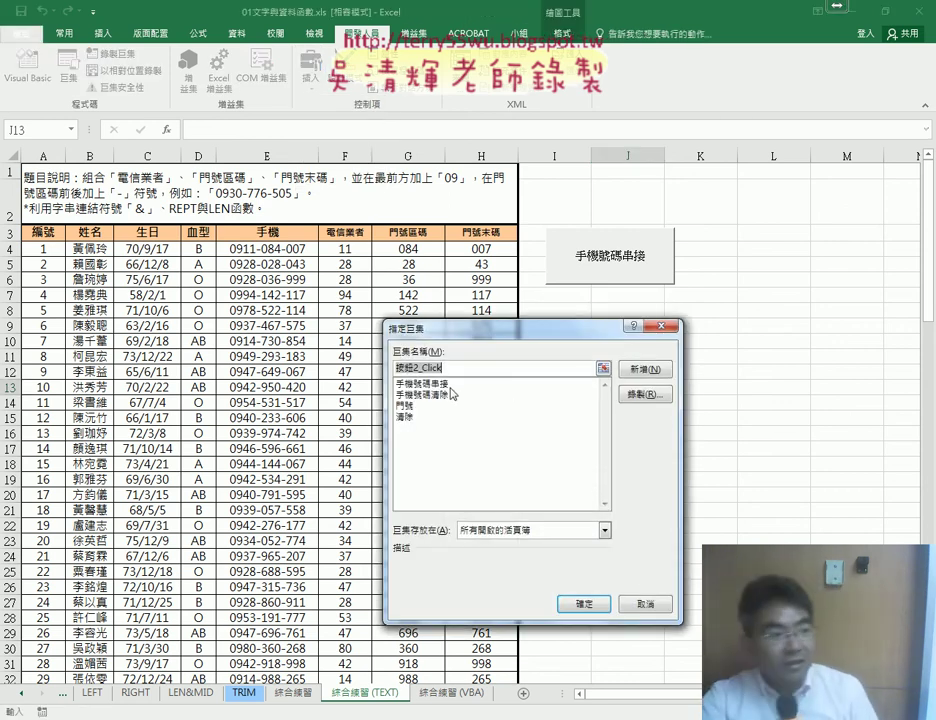
{"action": "left_click", "coordinate": [442, 395]}
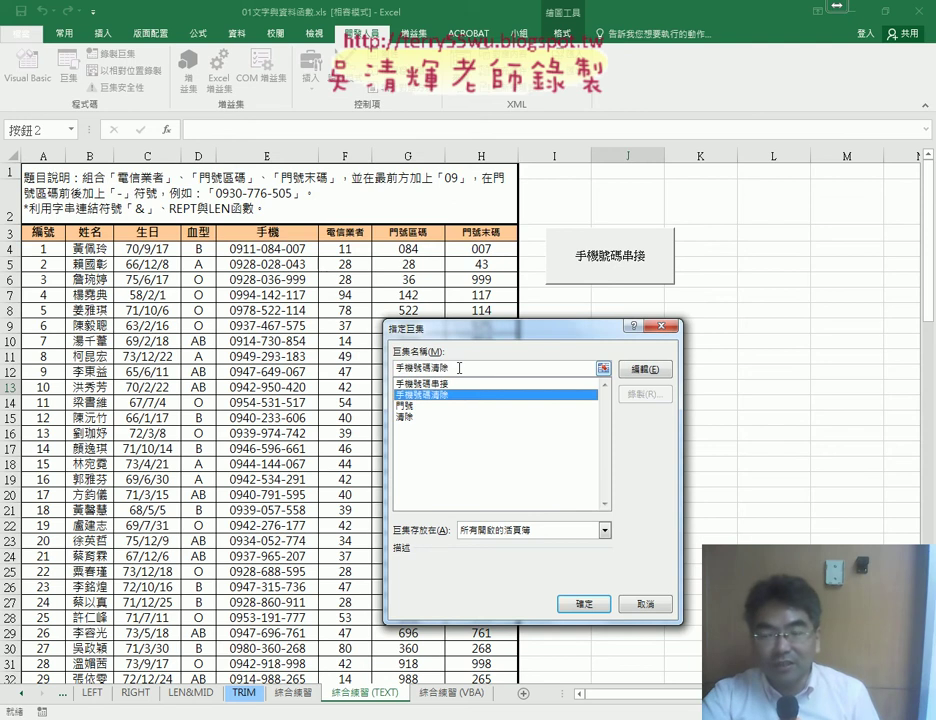
{"action": "right_click", "coordinate": [470, 372]}
{"action": "key", "text": "Escape"}
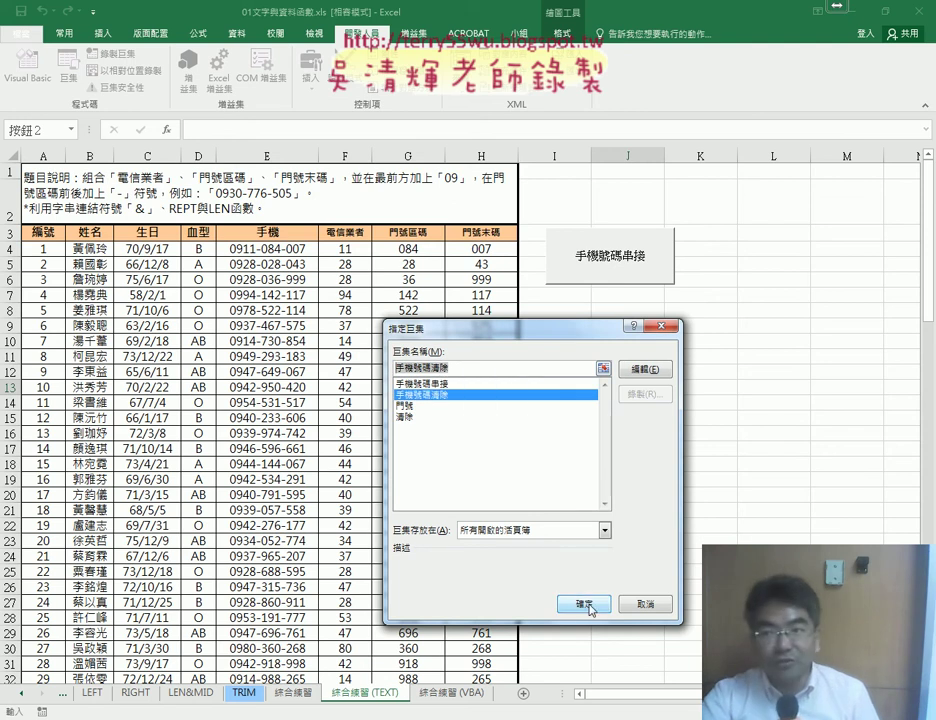
{"action": "left_click", "coordinate": [589, 605]}
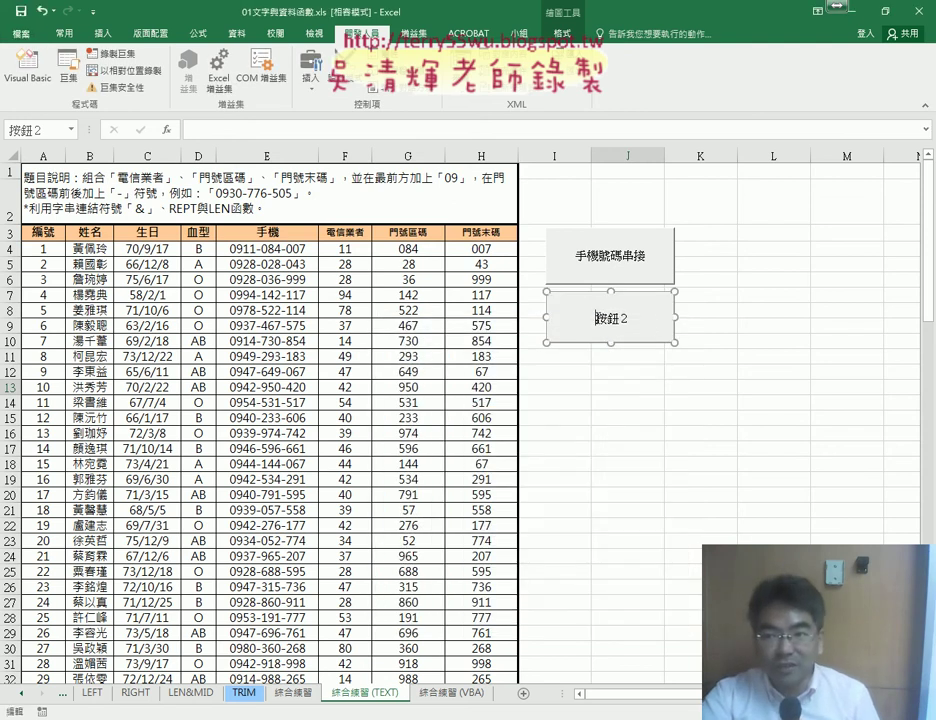
Change the new button's caption to 手機號碼清除.
{"action": "key", "text": "Delete"}
{"action": "key", "text": "Delete"}
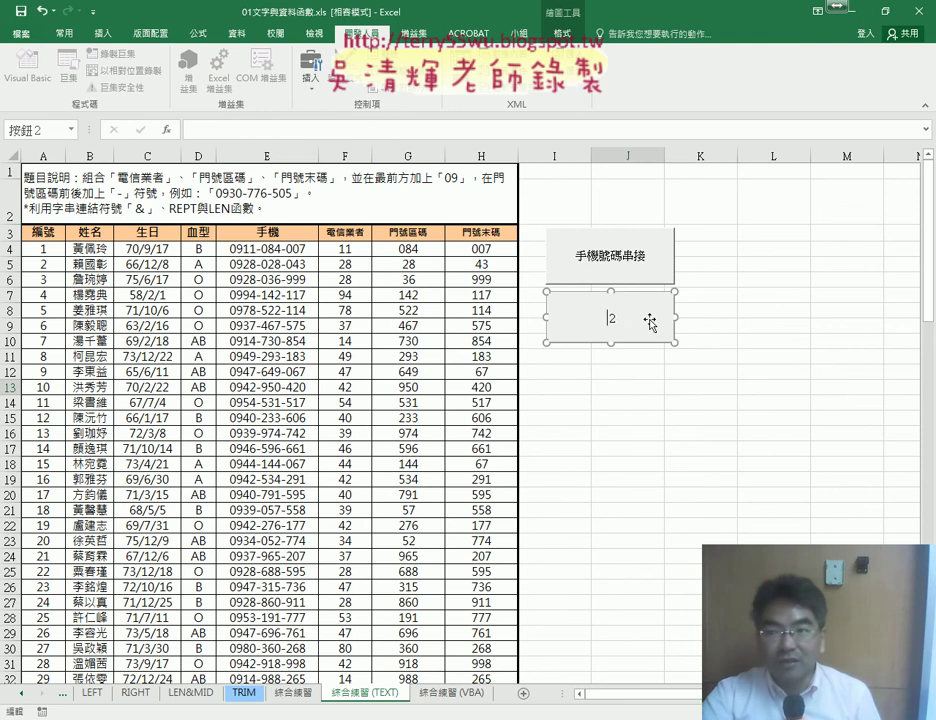
{"action": "type", "text": "手機號碼清除"}
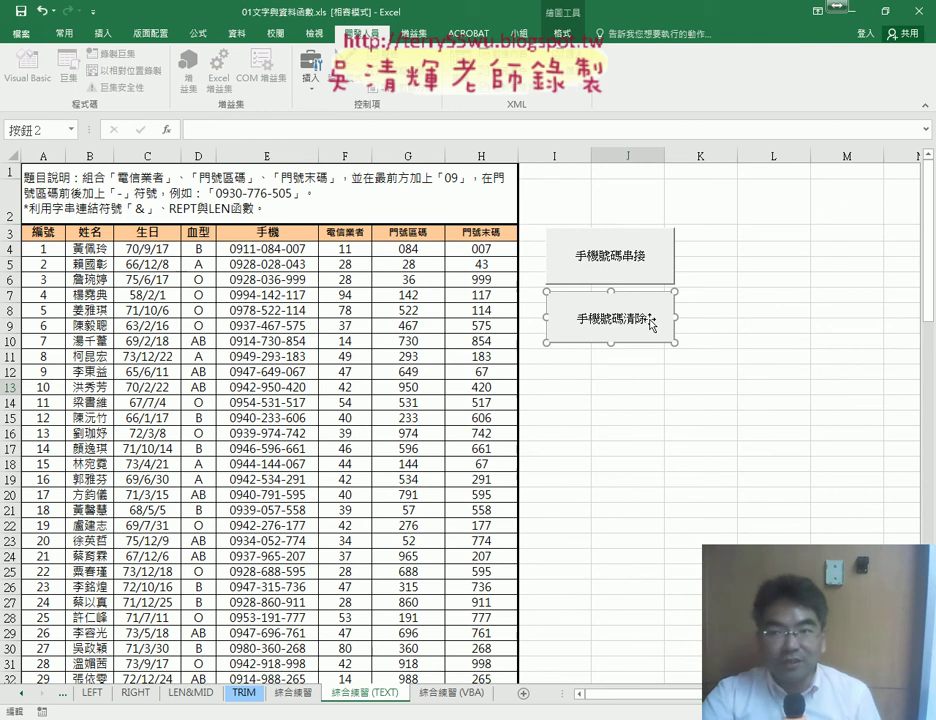
{"action": "left_click", "coordinate": [712, 384]}
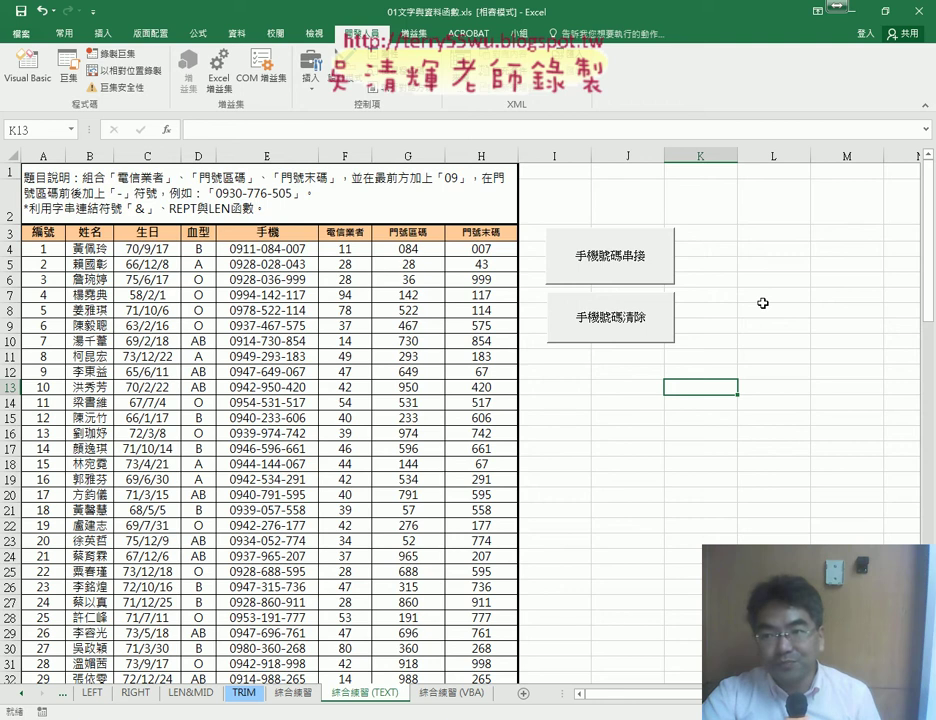
Run the 手機號碼清除 button to clear the phone numbers from column E.
{"action": "right_click", "coordinate": [589, 307]}
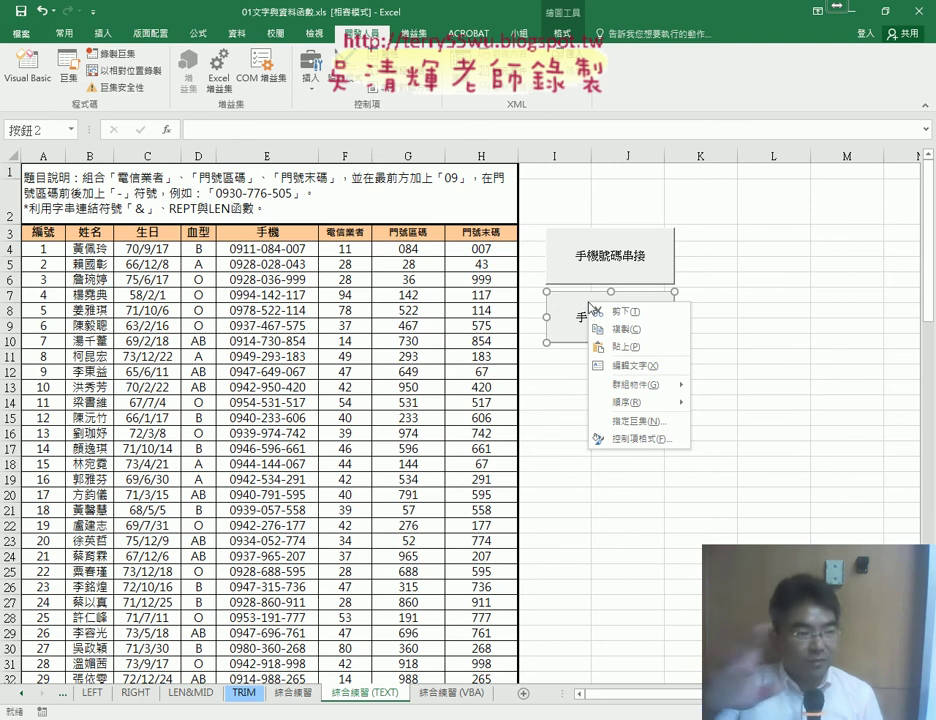
{"action": "key", "text": "Escape"}
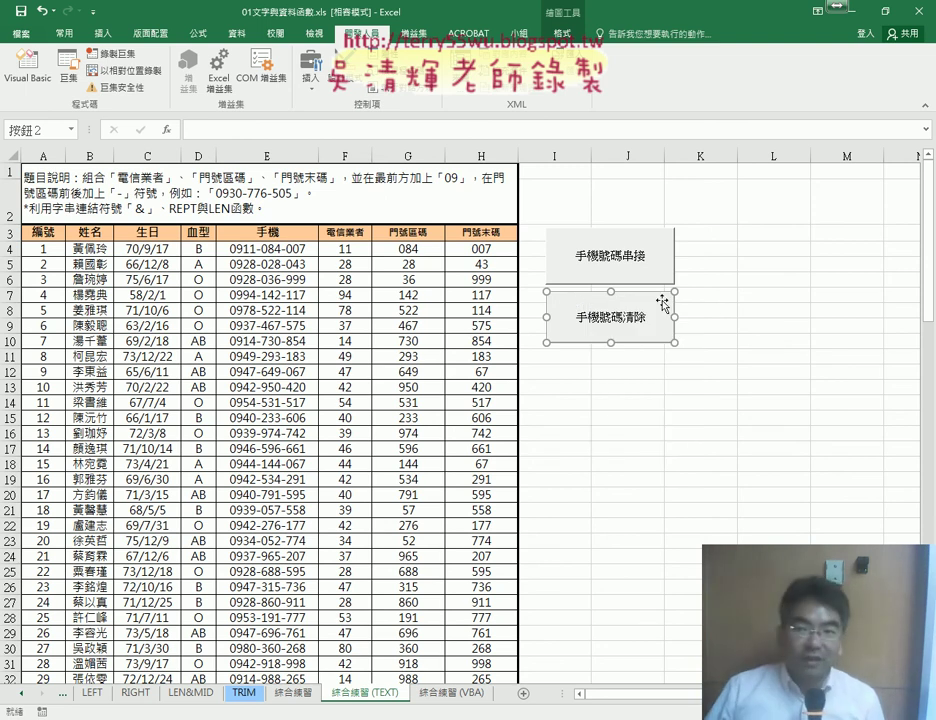
{"action": "left_click", "coordinate": [810, 296]}
{"action": "left_click", "coordinate": [595, 318]}
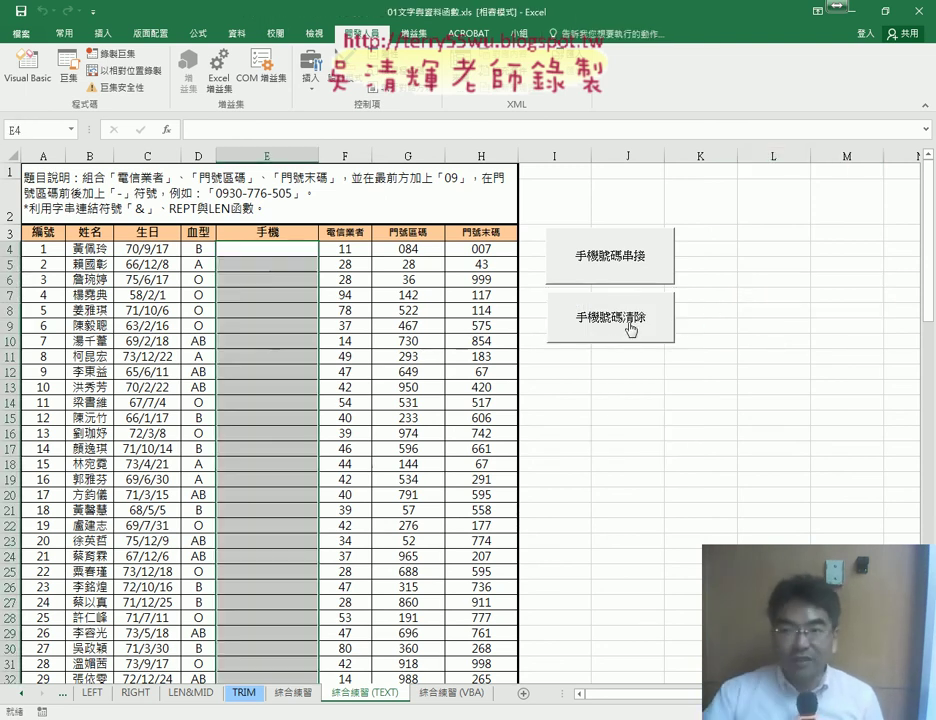
Select the 手機號碼清除 button, adjust it slightly, then delete it.
{"action": "right_click", "coordinate": [590, 312]}
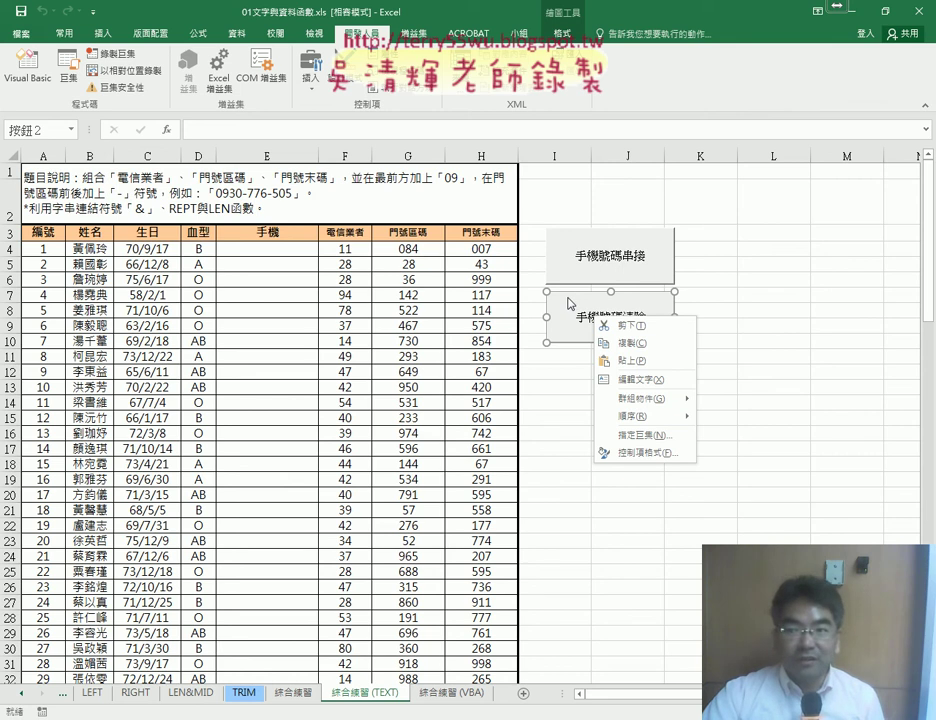
{"action": "left_click", "coordinate": [567, 301]}
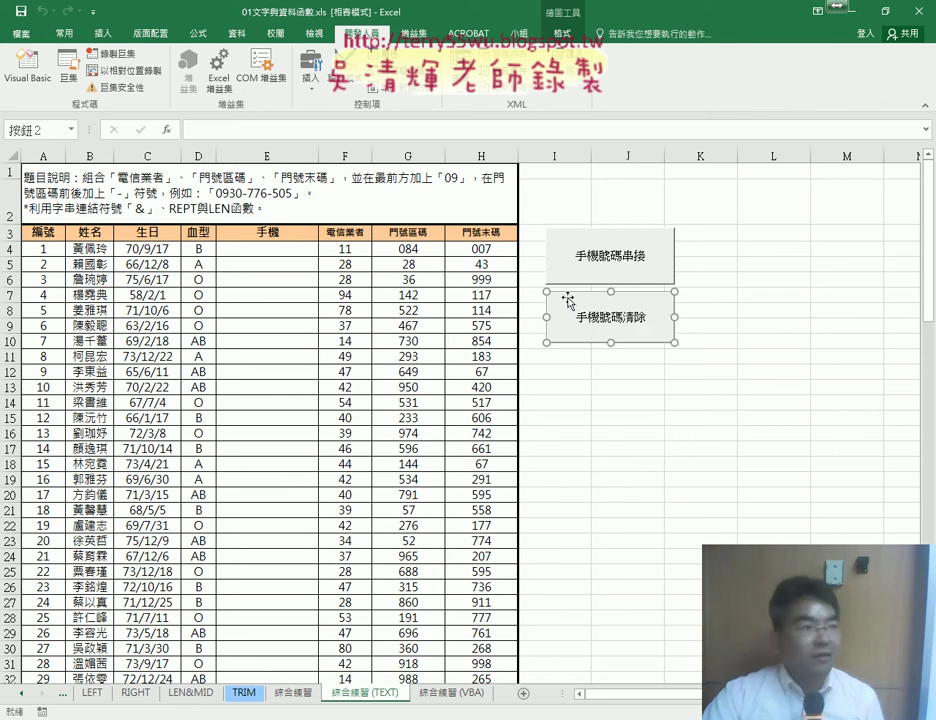
{"action": "left_click_drag", "start_coordinate": [675, 343], "coordinate": [676, 347]}
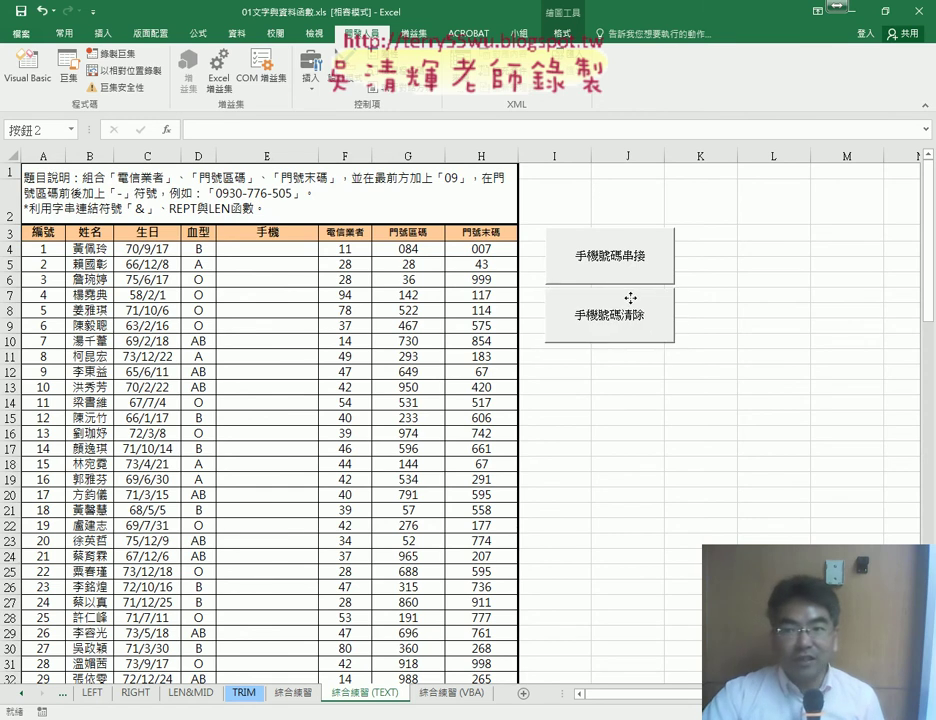
{"action": "key", "text": "Left"}
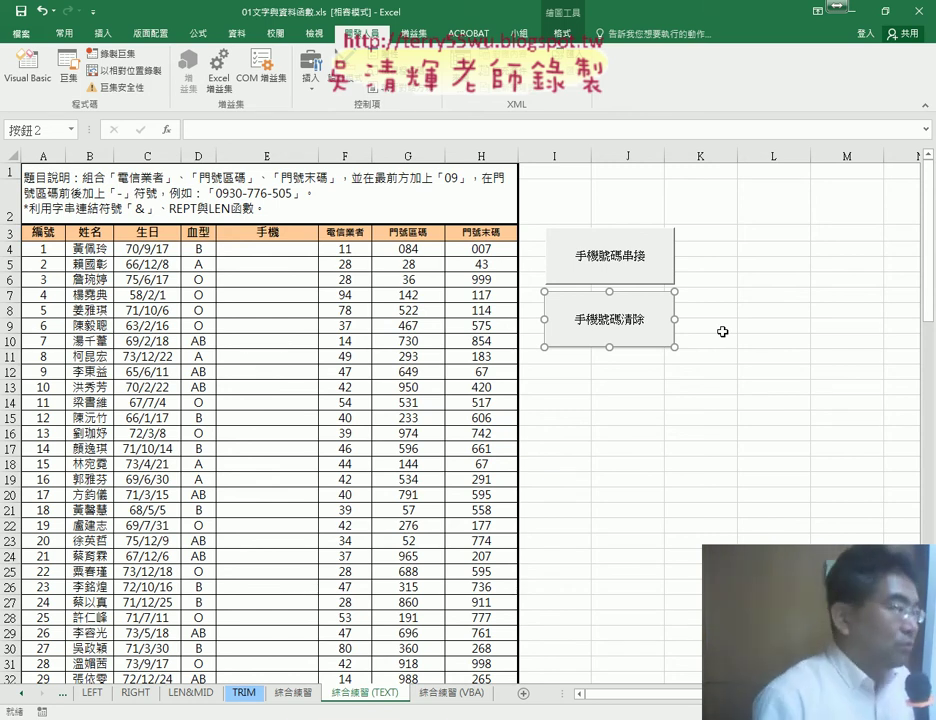
{"action": "key", "text": "Delete"}
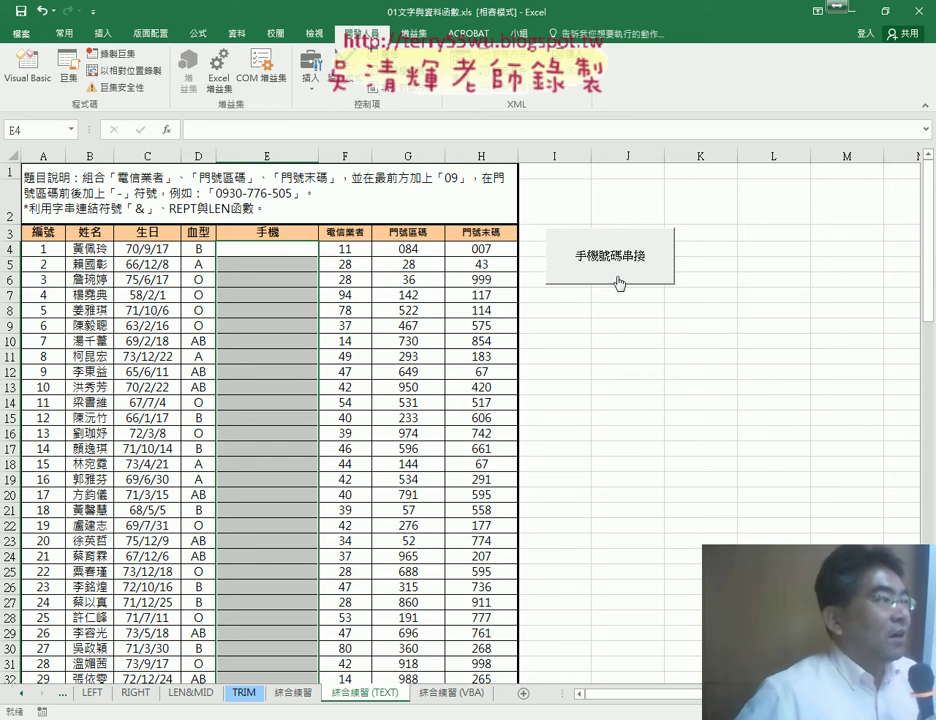
Copy the 手機號碼串接 button and paste the copy at cell I7.
{"action": "left_click", "coordinate": [610, 256]}
{"action": "right_click", "coordinate": [596, 256]}
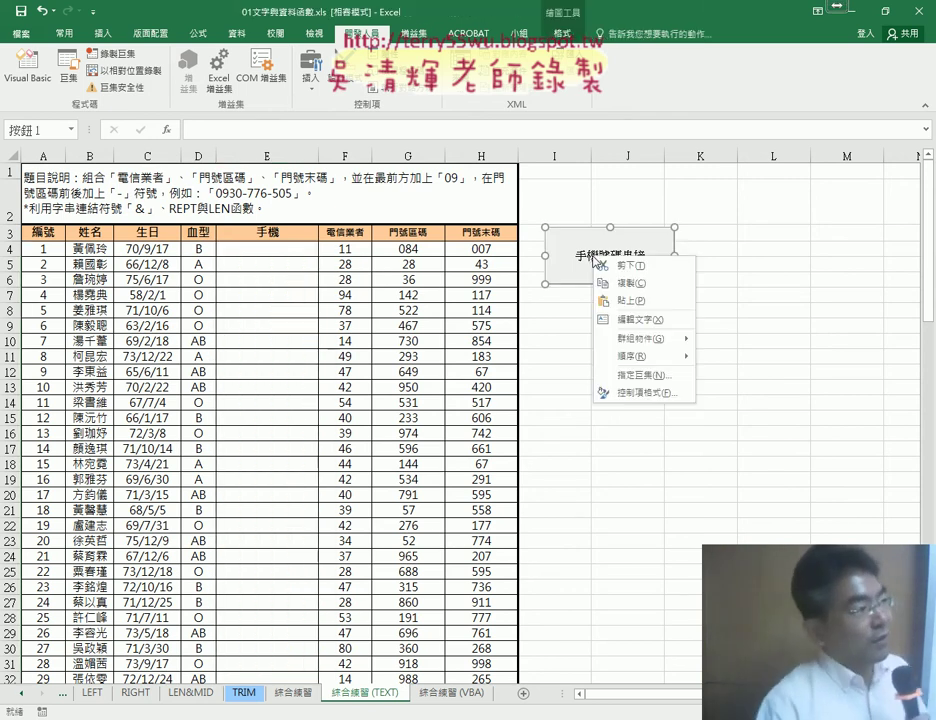
{"action": "left_click", "coordinate": [621, 289]}
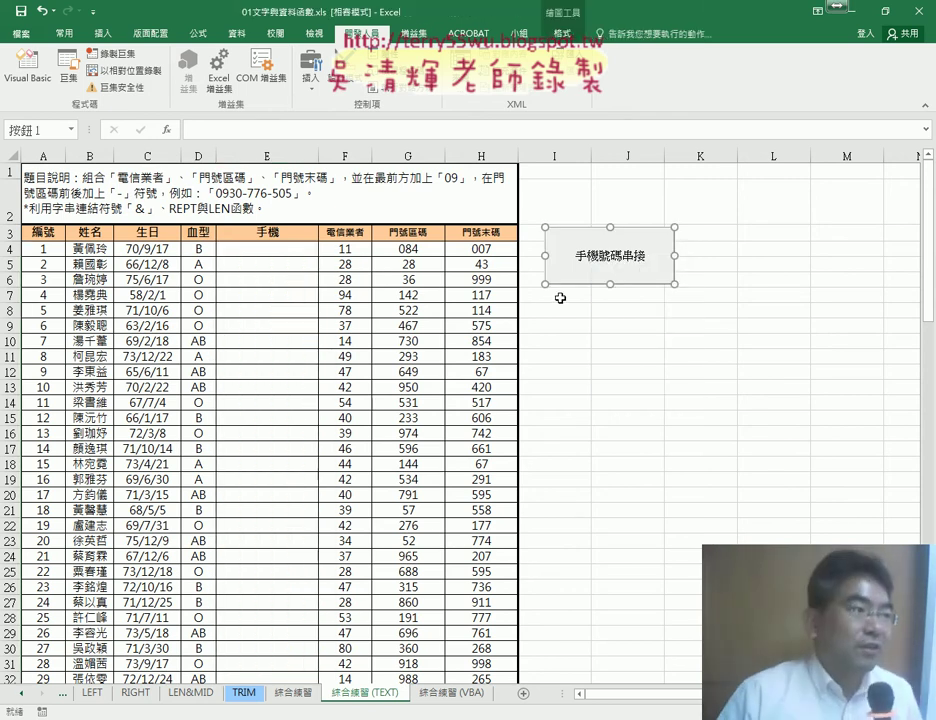
{"action": "left_click", "coordinate": [560, 297]}
{"action": "right_click", "coordinate": [561, 299]}
{"action": "left_click", "coordinate": [590, 364]}
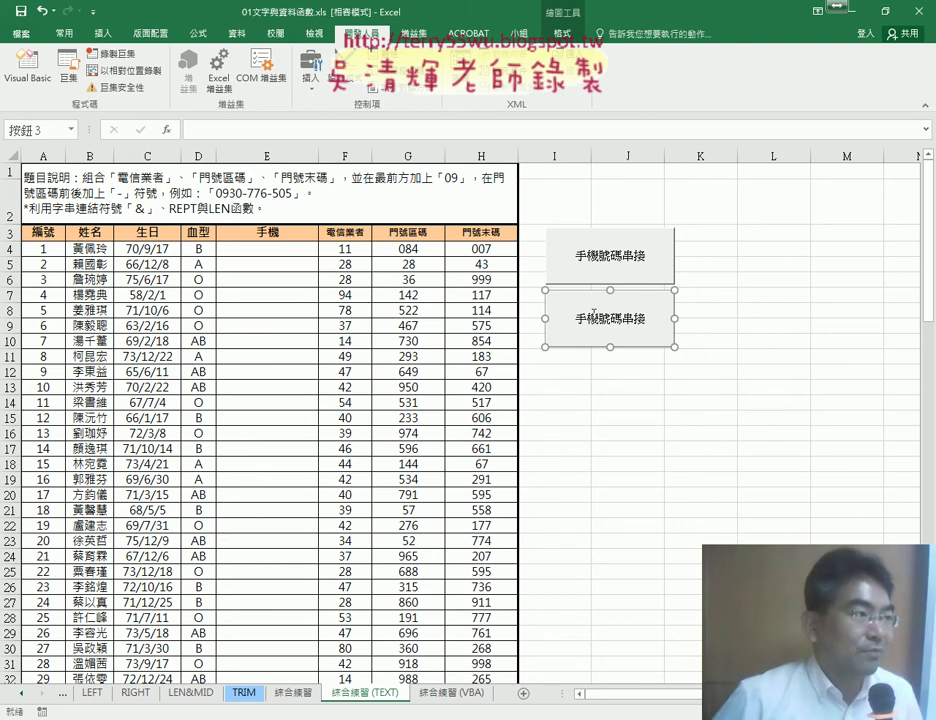
Assign the 手機號碼清除 macro to the pasted button.
{"action": "right_click", "coordinate": [630, 299]}
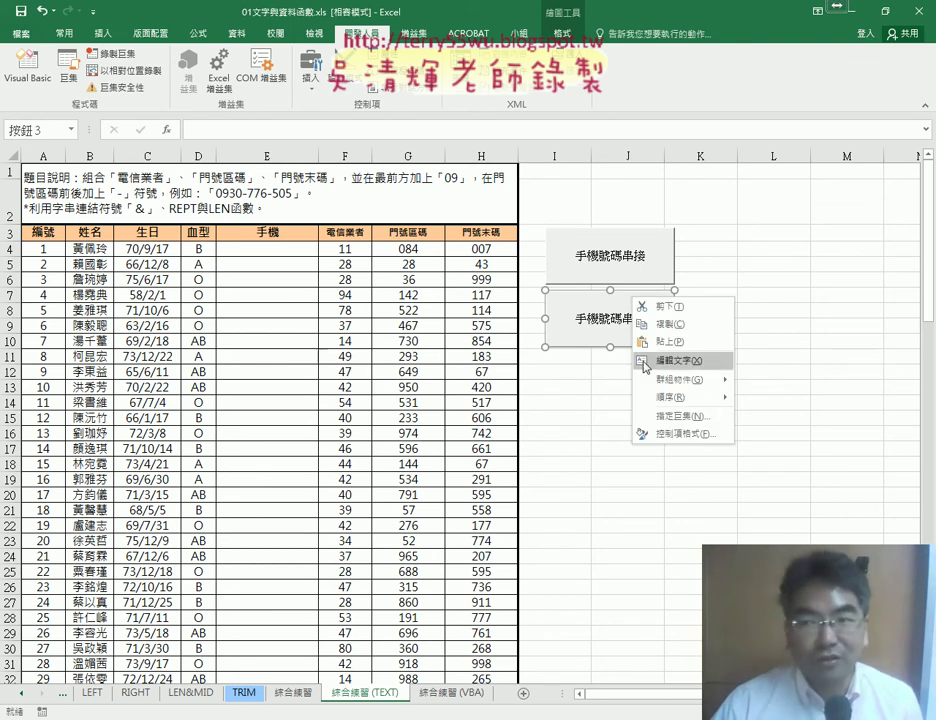
{"action": "left_click", "coordinate": [655, 416]}
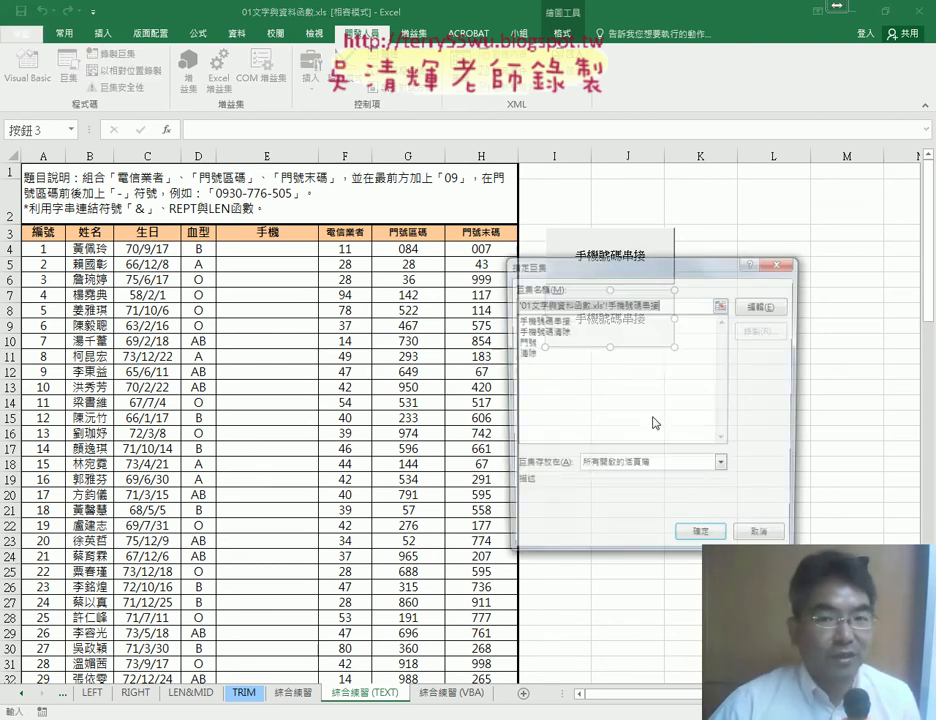
{"action": "left_click", "coordinate": [567, 331]}
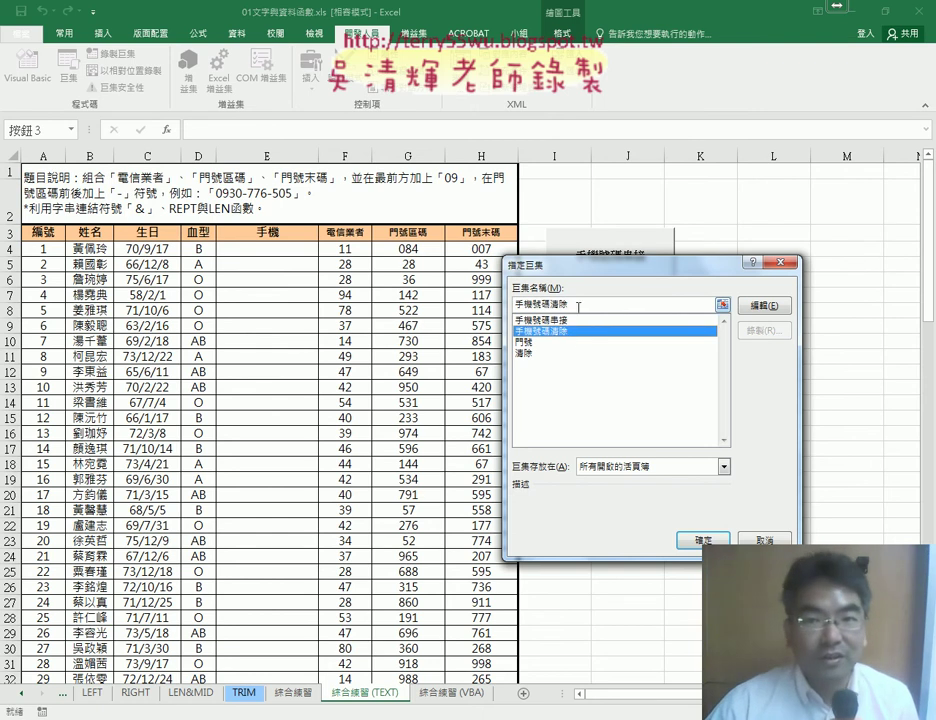
{"action": "left_click_drag", "start_coordinate": [578, 307], "coordinate": [515, 307]}
{"action": "right_click", "coordinate": [560, 310]}
{"action": "left_click", "coordinate": [585, 350]}
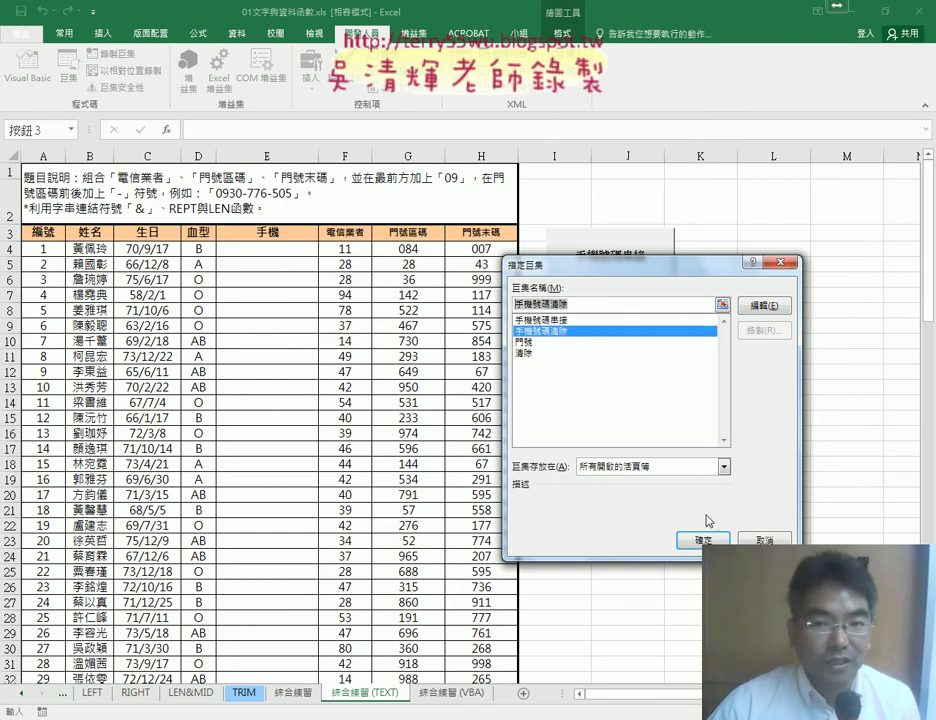
{"action": "left_click", "coordinate": [703, 540]}
Relabel the pasted button from 手機號碼串接 to 手機號碼清除.
{"action": "left_click", "coordinate": [600, 318]}
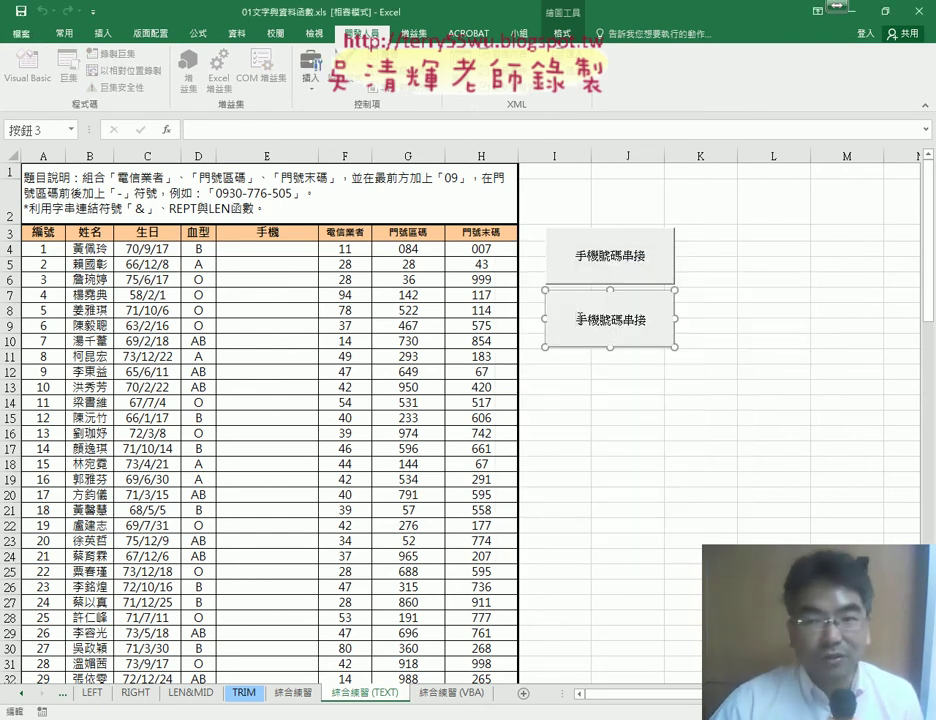
{"action": "key", "text": "Delete"}
{"action": "key", "text": "Delete"}
{"action": "key", "text": "Delete"}
{"action": "key", "text": "Delete"}
{"action": "key", "text": "Delete"}
{"action": "key", "text": "Delete"}
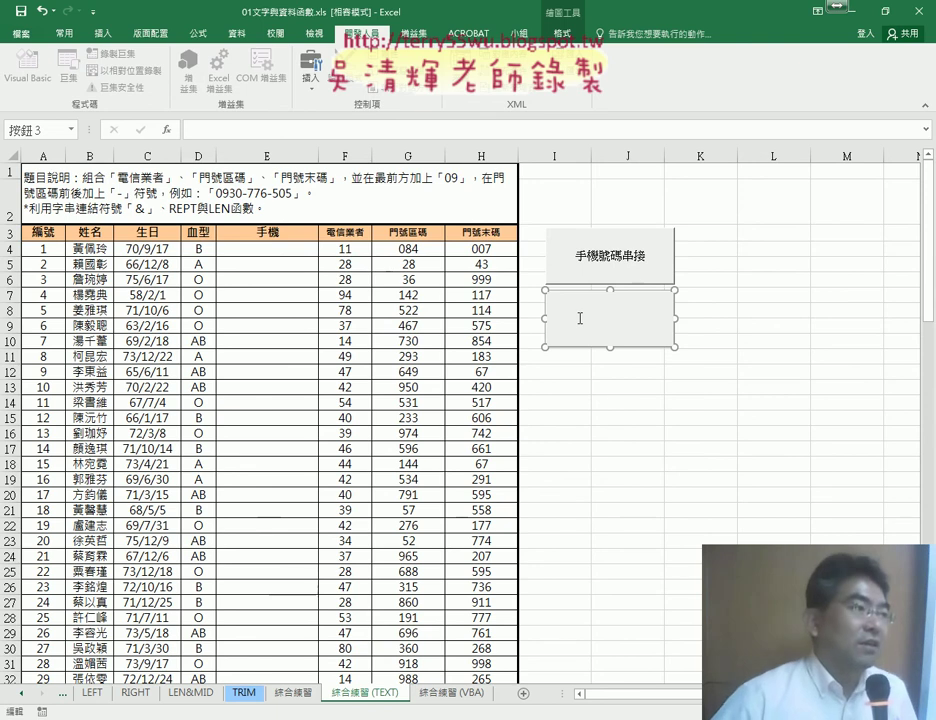
{"action": "type", "text": "手機號碼清除"}
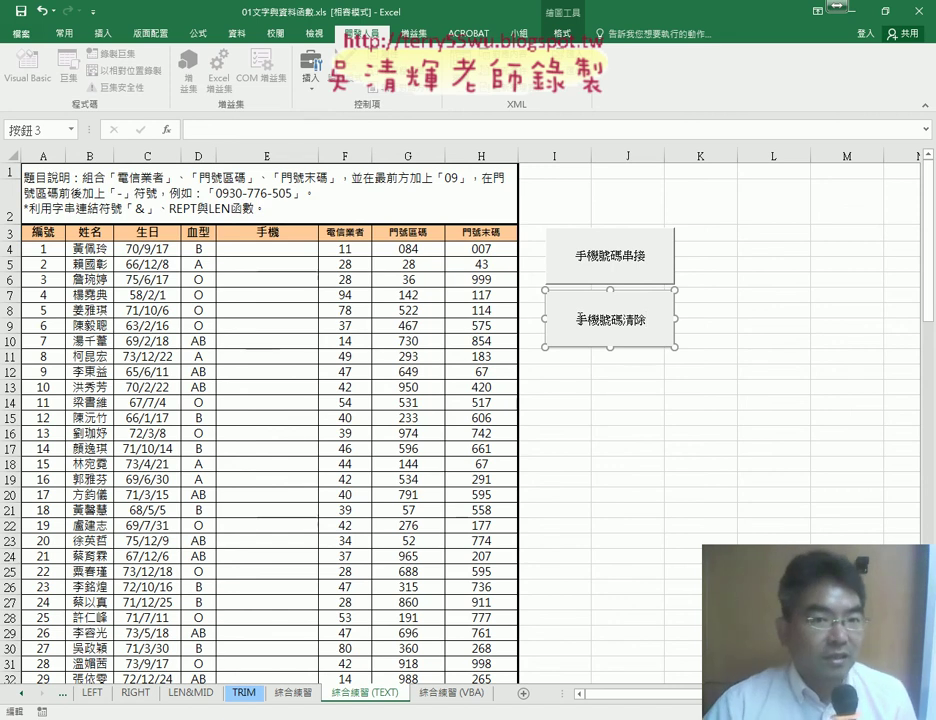
Fill column E with phone numbers via 手機號碼串接, then clear them via 手機號碼清除.
{"action": "left_click", "coordinate": [645, 418]}
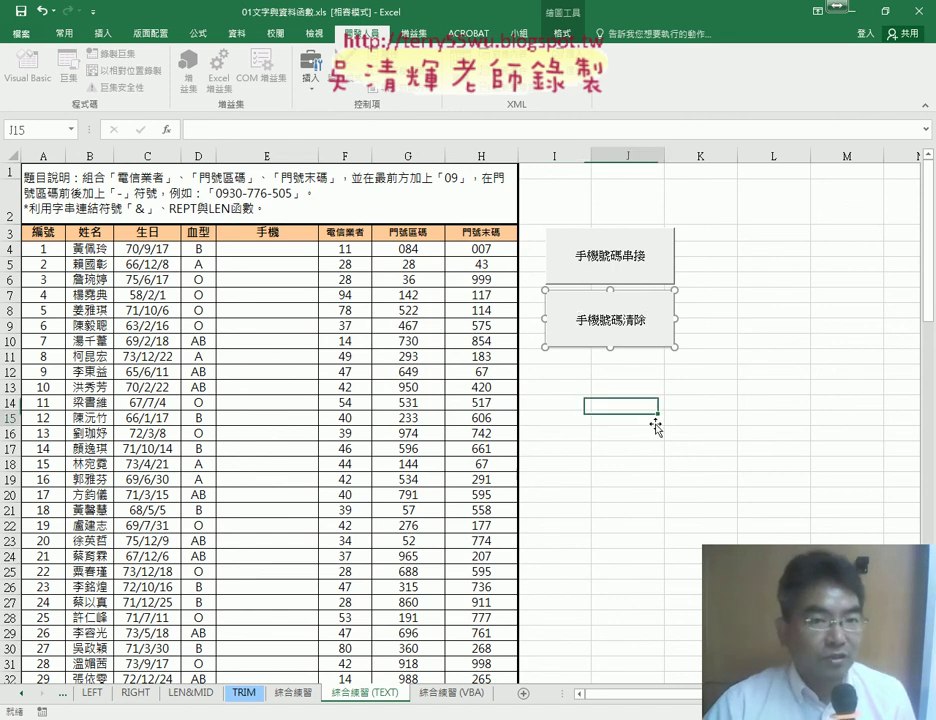
{"action": "left_click", "coordinate": [629, 266]}
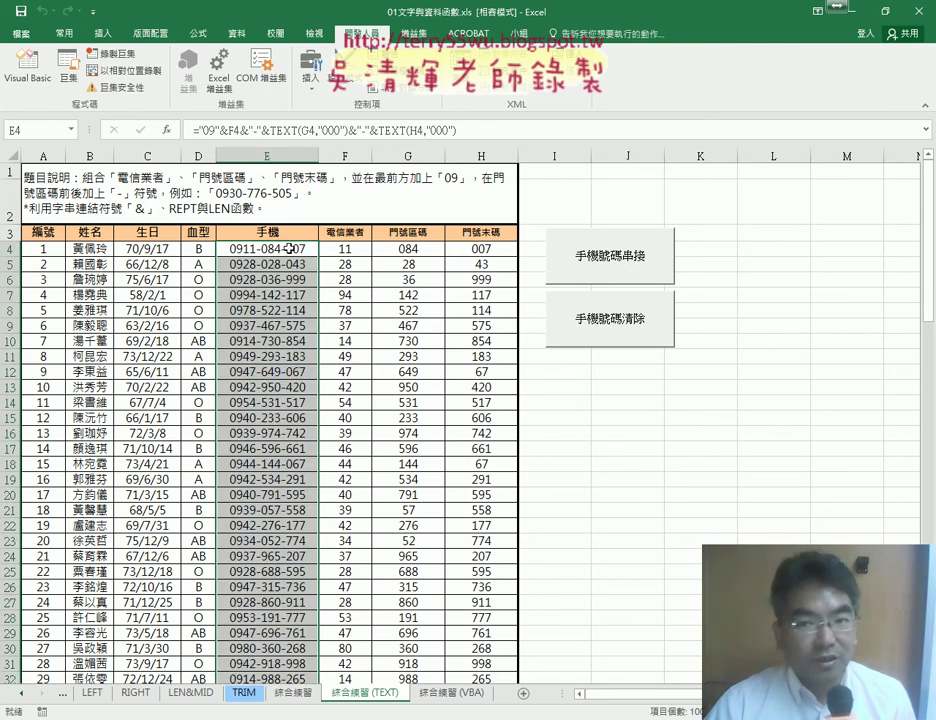
{"action": "left_click", "coordinate": [235, 248]}
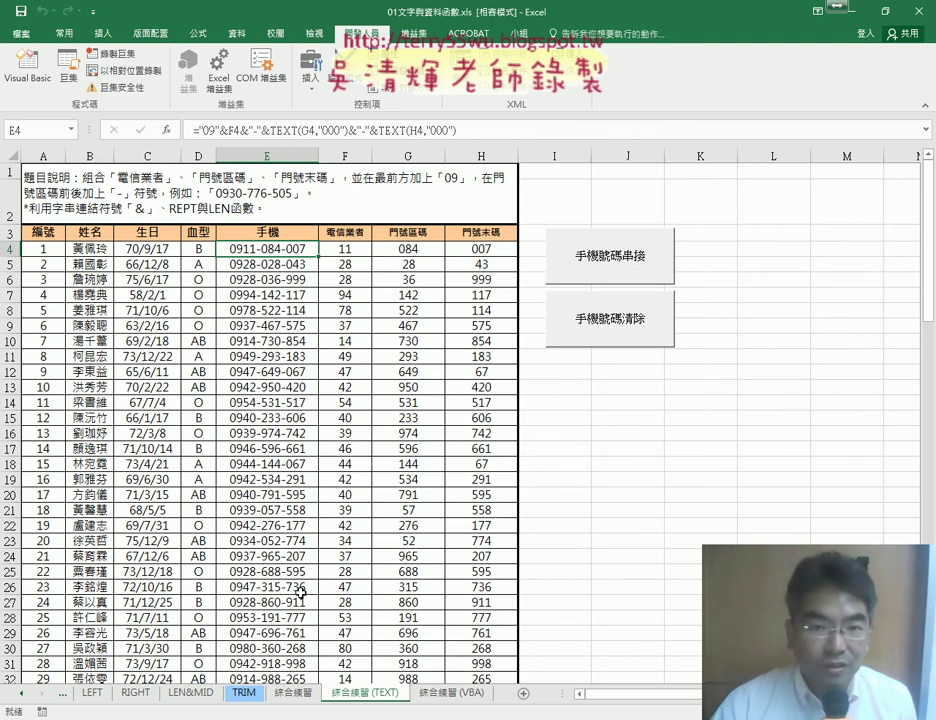
{"action": "left_click", "coordinate": [621, 320]}
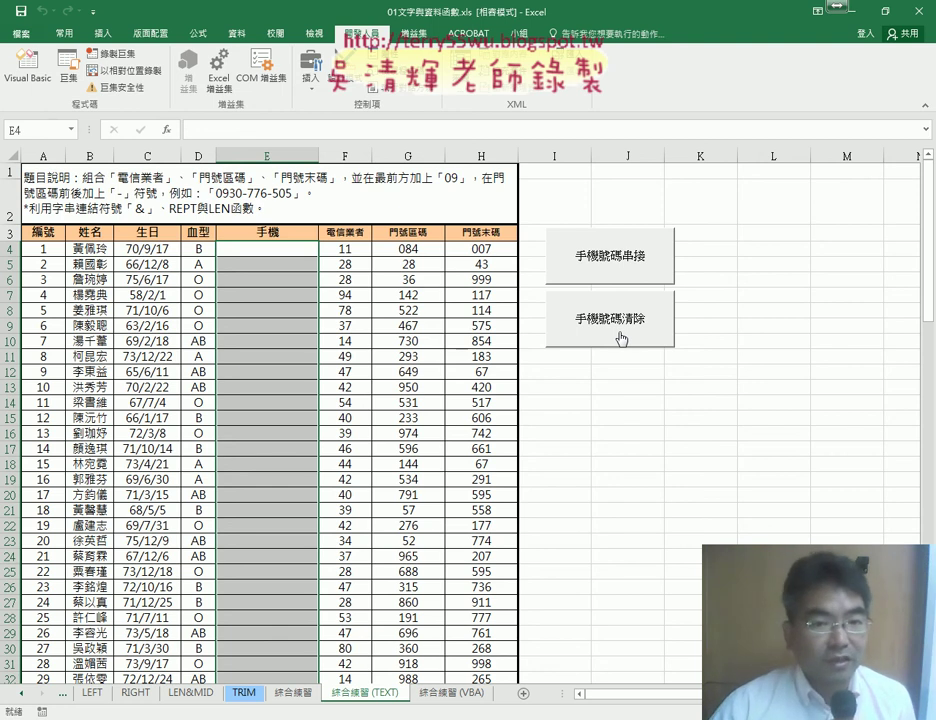
From the Macros list, open the 手機號碼串接 macro for editing in the VBA editor.
{"action": "left_click", "coordinate": [68, 83]}
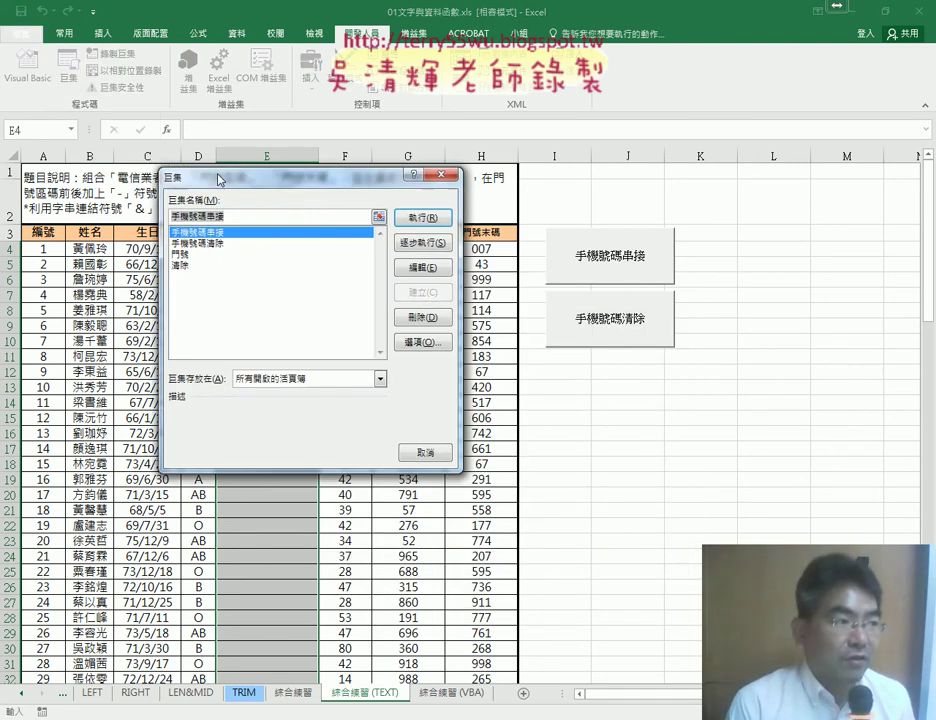
{"action": "left_click_drag", "start_coordinate": [448, 336], "coordinate": [157, 148]}
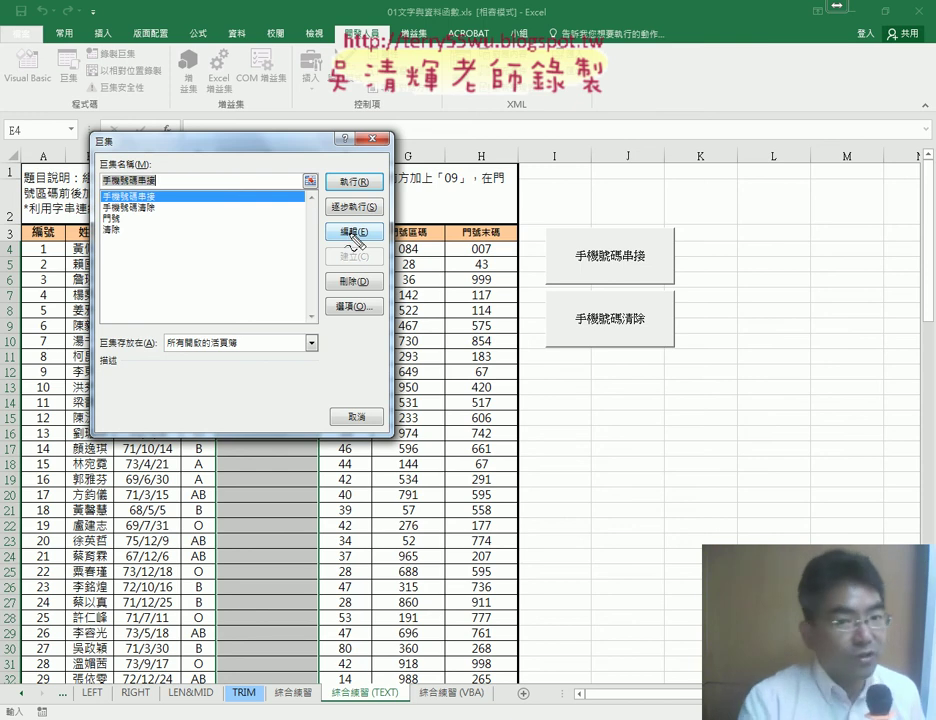
{"action": "left_click_drag", "start_coordinate": [372, 224], "coordinate": [340, 222]}
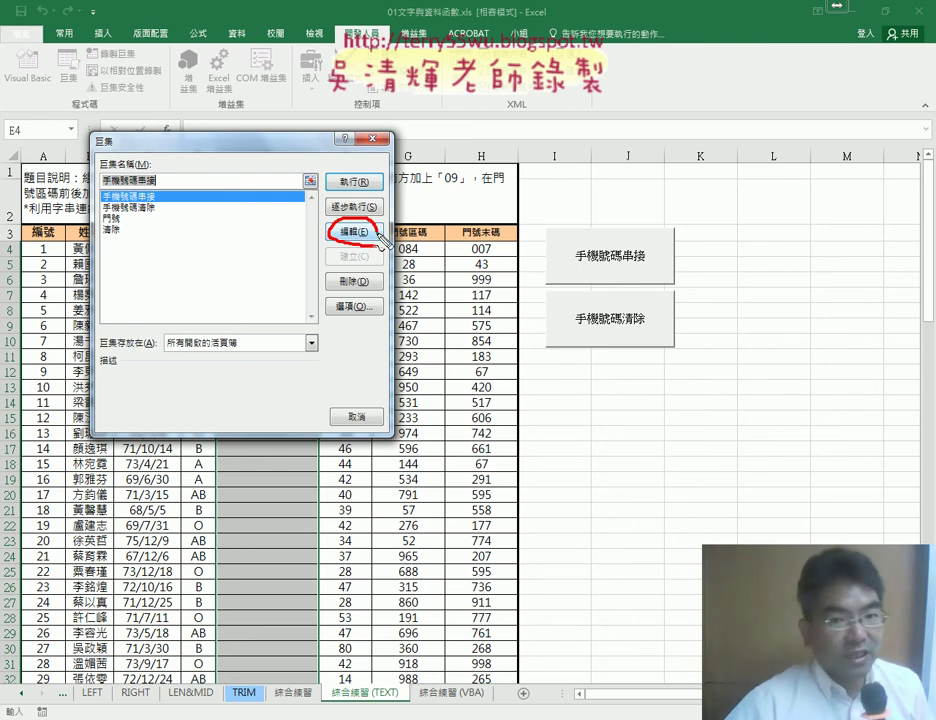
{"action": "left_click_drag", "start_coordinate": [165, 186], "coordinate": [160, 196]}
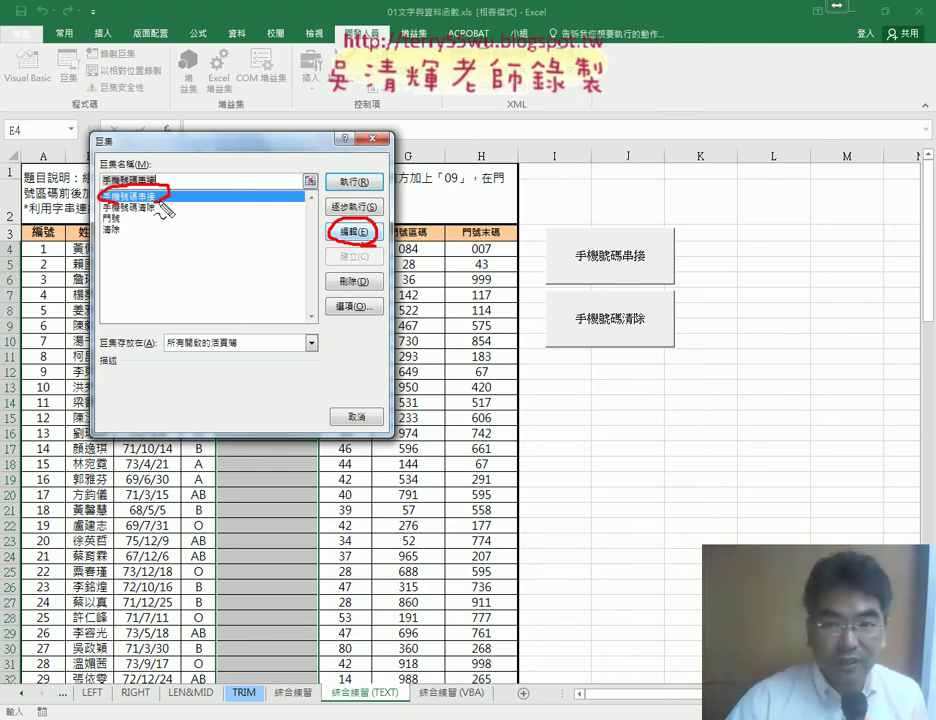
{"action": "key", "text": "Escape"}
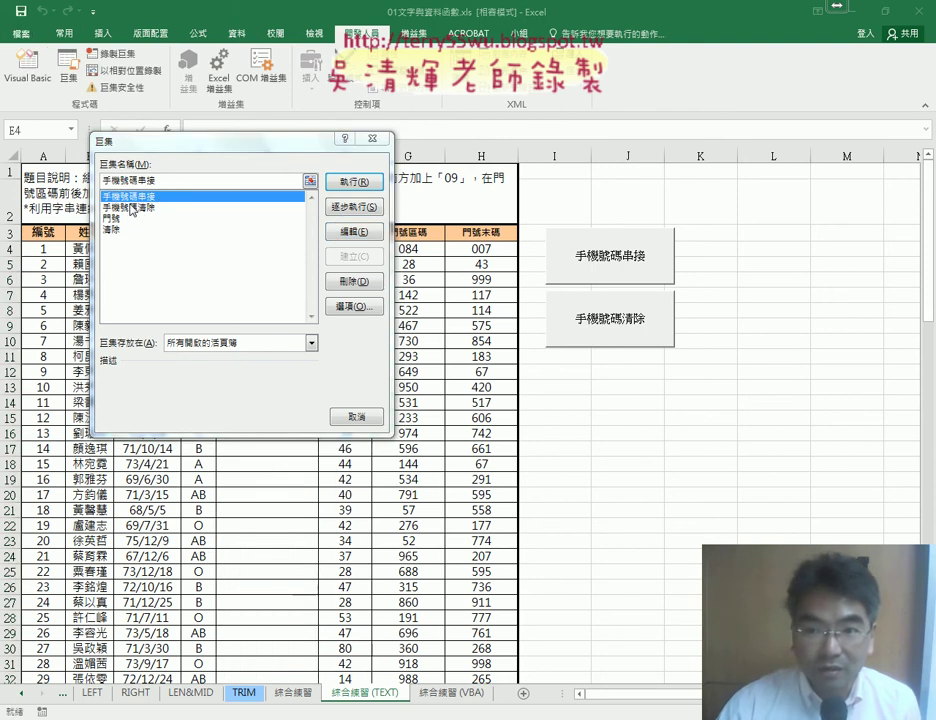
{"action": "left_click", "coordinate": [352, 230]}
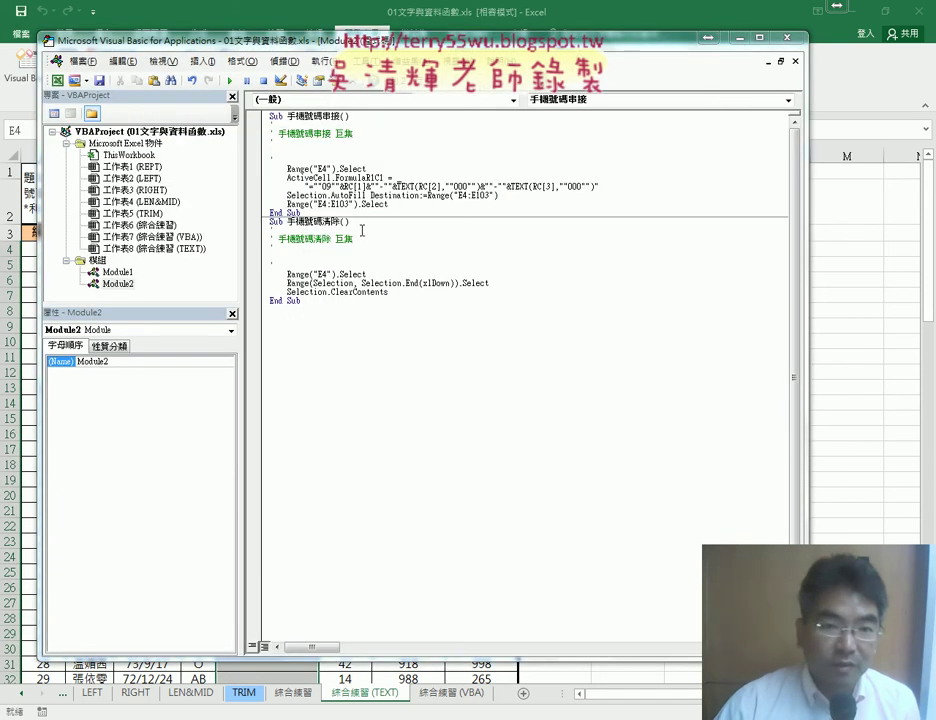
{"action": "left_click_drag", "start_coordinate": [239, 49], "coordinate": [265, 72]}
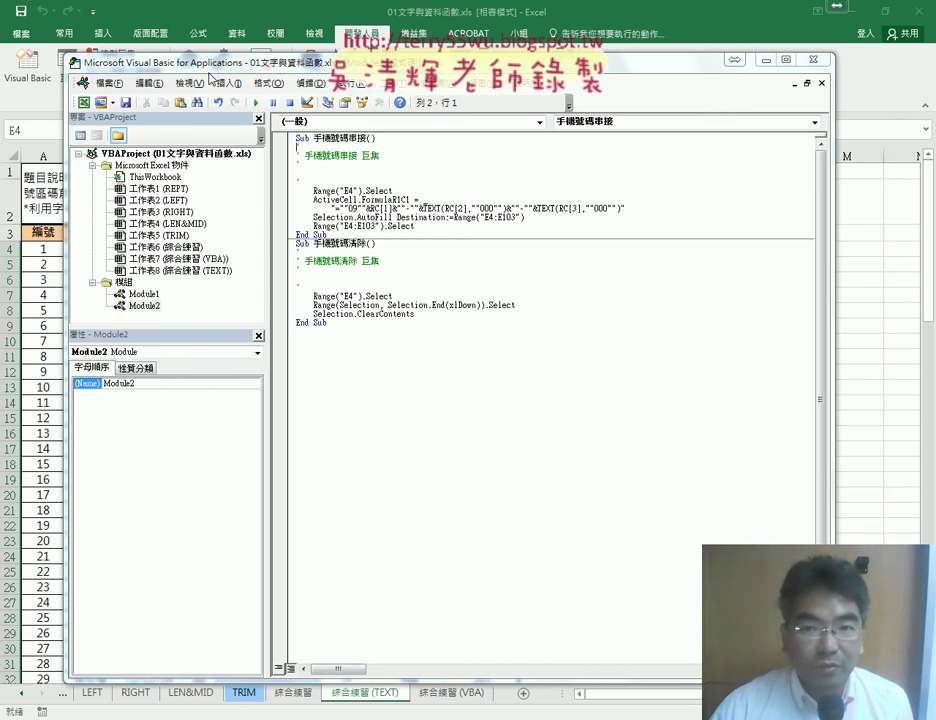
{"action": "left_click_drag", "start_coordinate": [210, 70], "coordinate": [186, 38]}
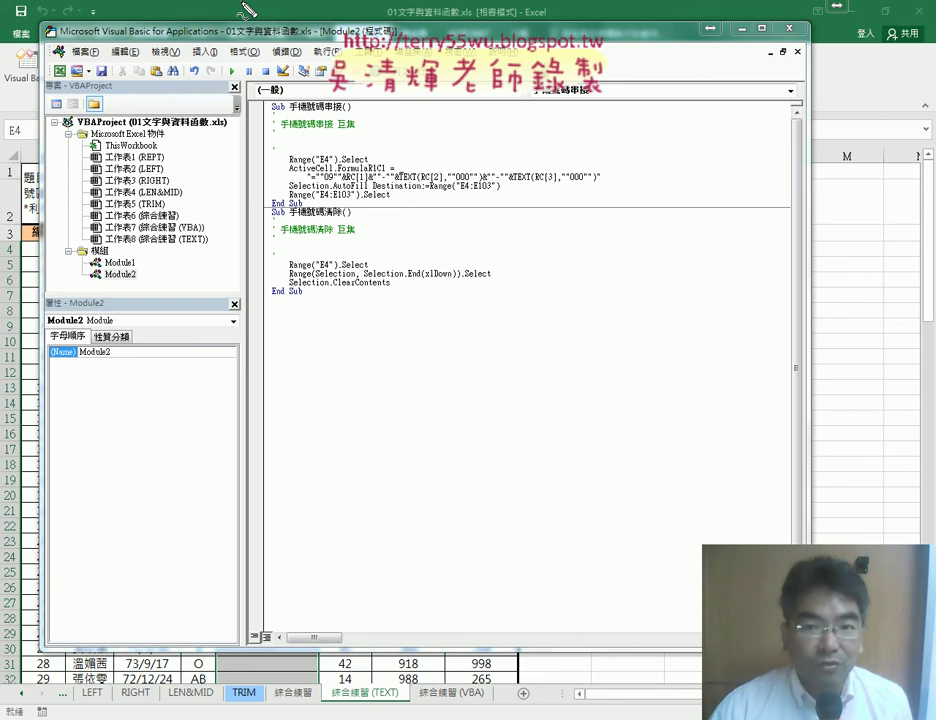
{"action": "mouse_move", "coordinate": [150, 305]}
{"action": "left_mouse_down"}
{"action": "mouse_move", "coordinate": [45, 170]}
{"action": "mouse_move", "coordinate": [200, 100]}
{"action": "mouse_move", "coordinate": [148, 305]}
{"action": "left_mouse_up"}
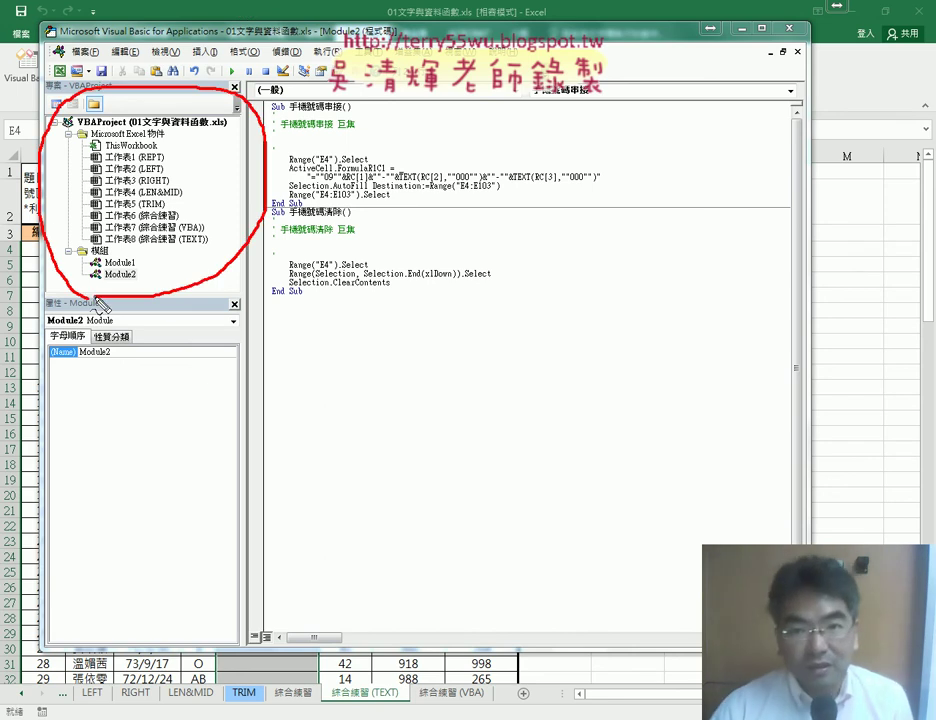
{"action": "left_click_drag", "start_coordinate": [106, 258], "coordinate": [82, 242]}
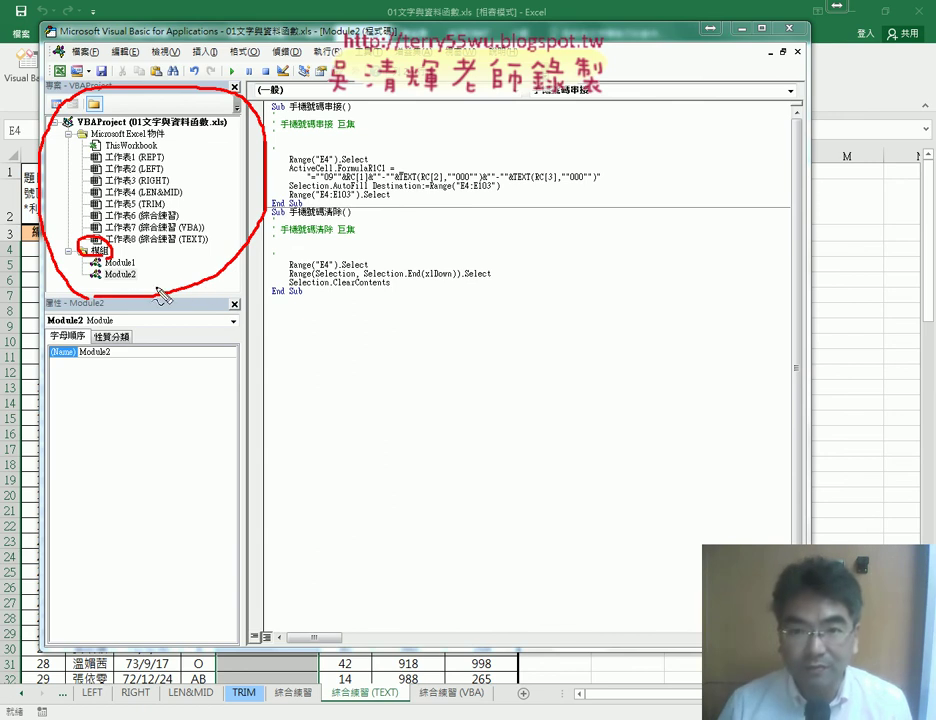
{"action": "mouse_move", "coordinate": [104, 285]}
{"action": "left_mouse_down"}
{"action": "mouse_move", "coordinate": [135, 284]}
{"action": "mouse_move", "coordinate": [136, 272]}
{"action": "left_mouse_up"}
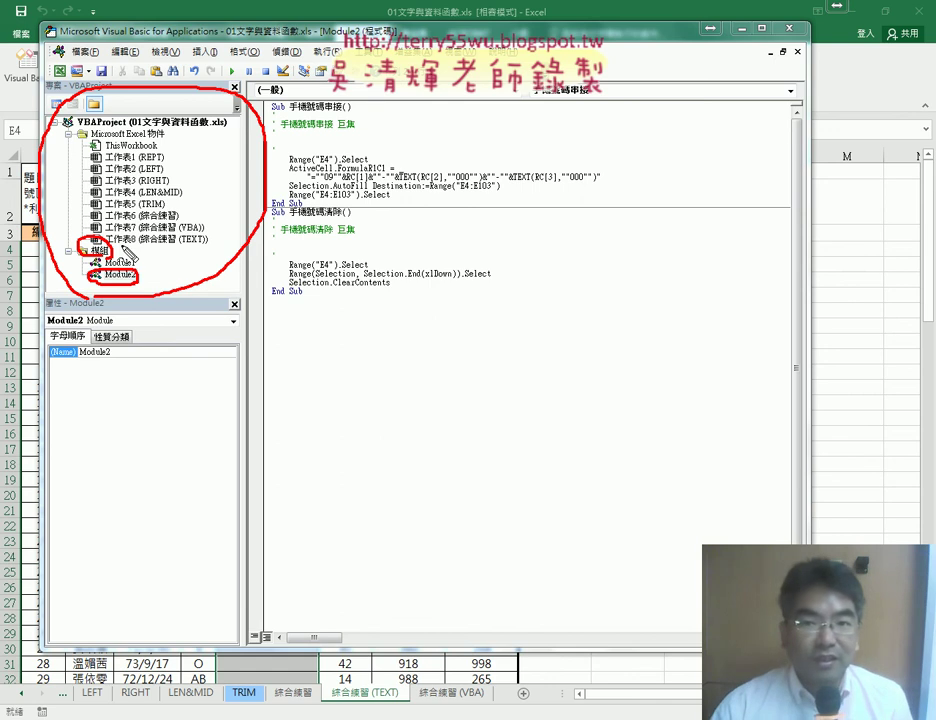
{"action": "key", "text": "Escape"}
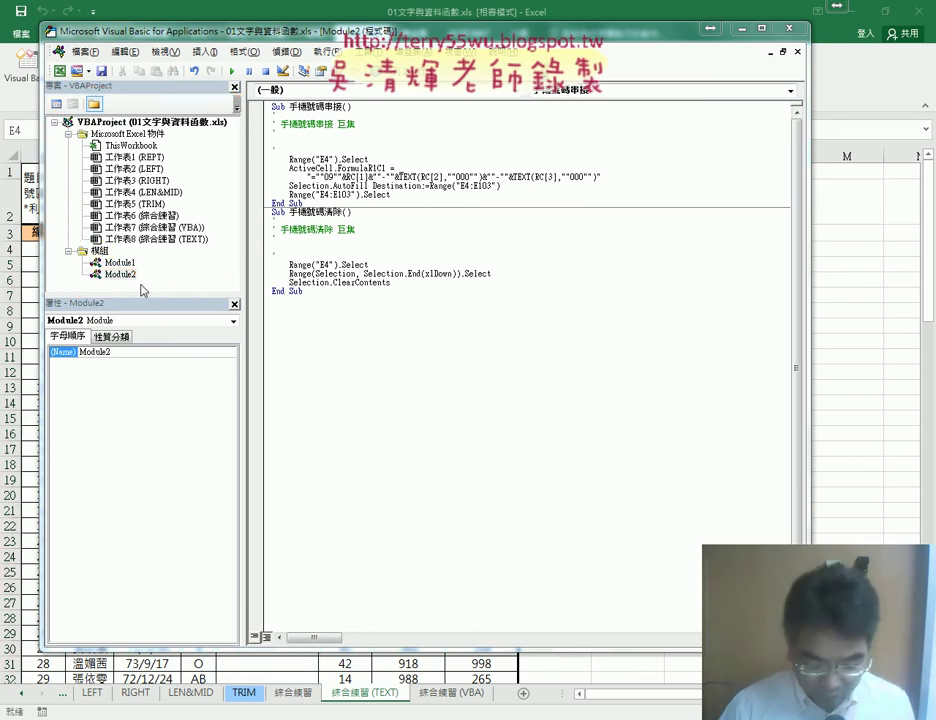
Close the Module1 and Module2 code windows, then reopen Module2 from the project tree.
{"action": "left_click", "coordinate": [797, 52]}
{"action": "left_click", "coordinate": [797, 52]}
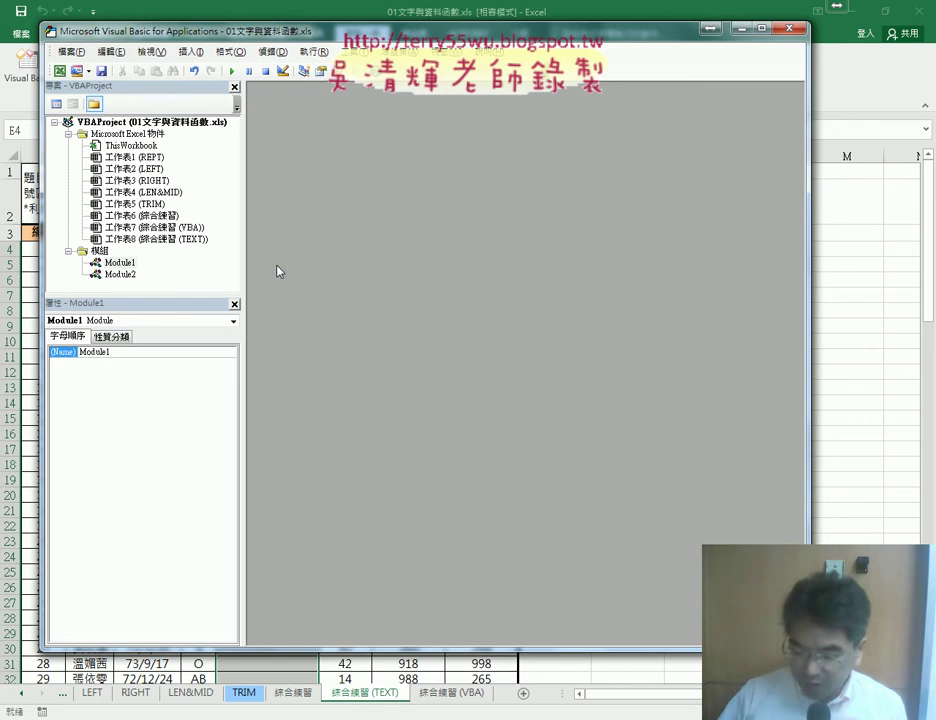
{"action": "left_click", "coordinate": [120, 274]}
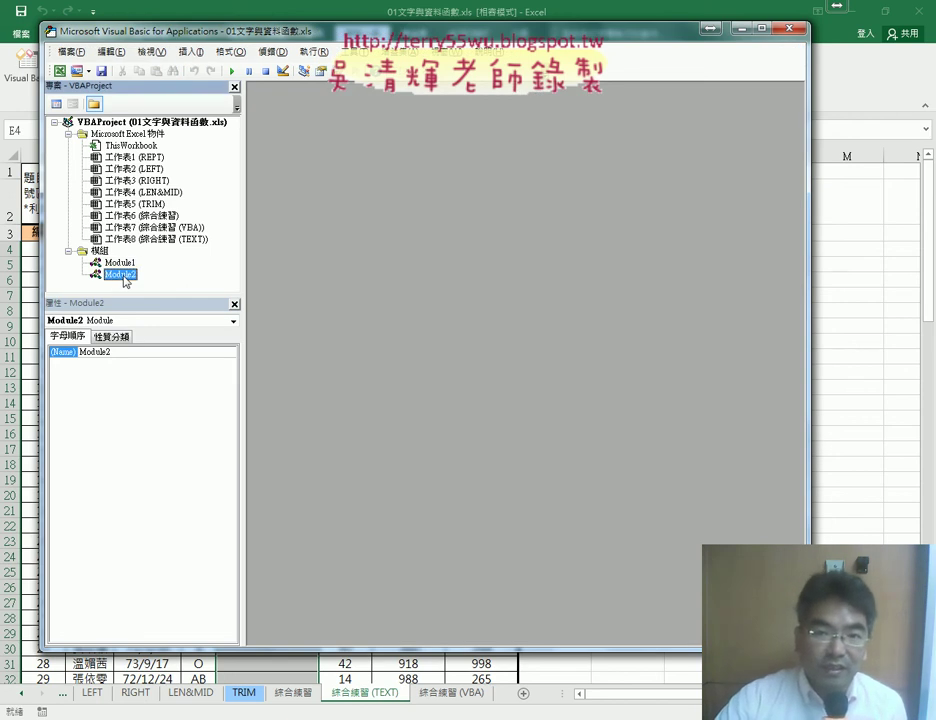
{"action": "double_click", "coordinate": [121, 275]}
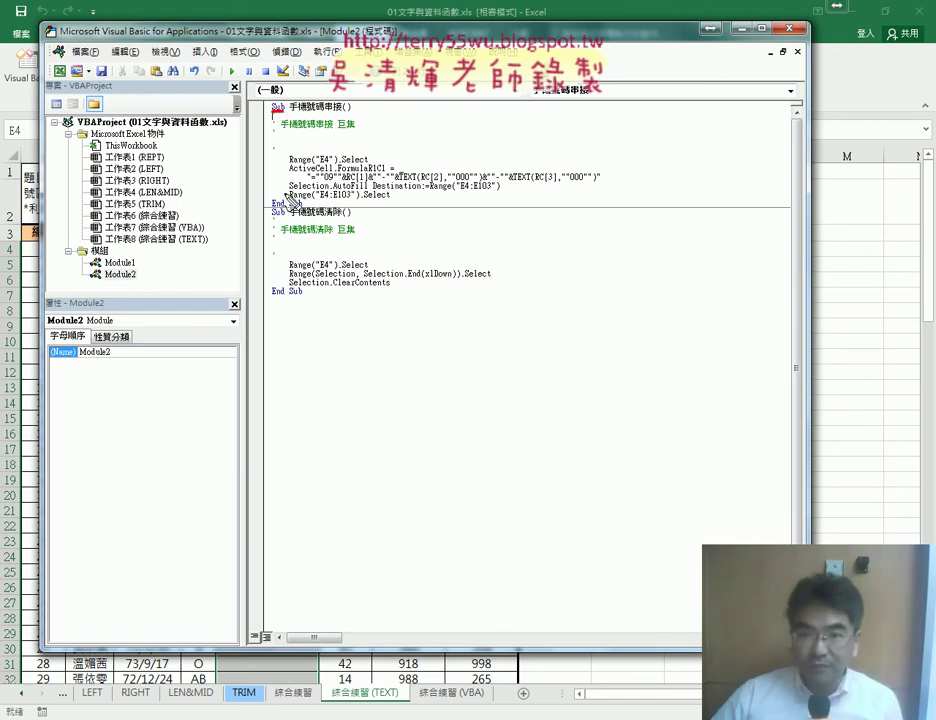
Delete the comment lines under Sub 手機號碼串接().
{"action": "mouse_move", "coordinate": [300, 207]}
{"action": "left_mouse_down"}
{"action": "mouse_move", "coordinate": [328, 96]}
{"action": "mouse_move", "coordinate": [357, 96]}
{"action": "left_mouse_up"}
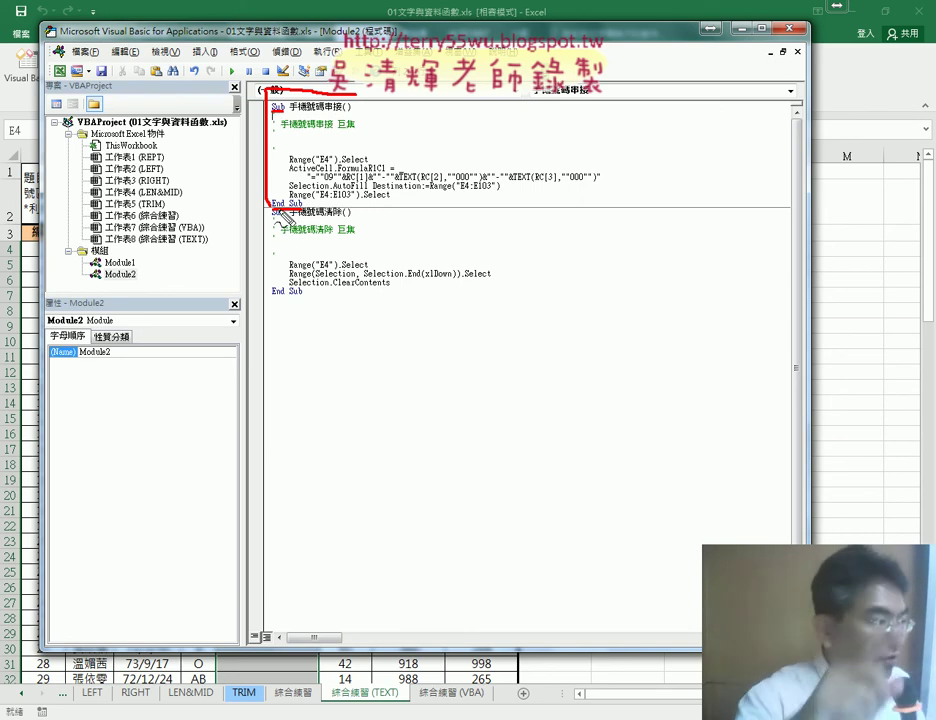
{"action": "key", "text": "Escape"}
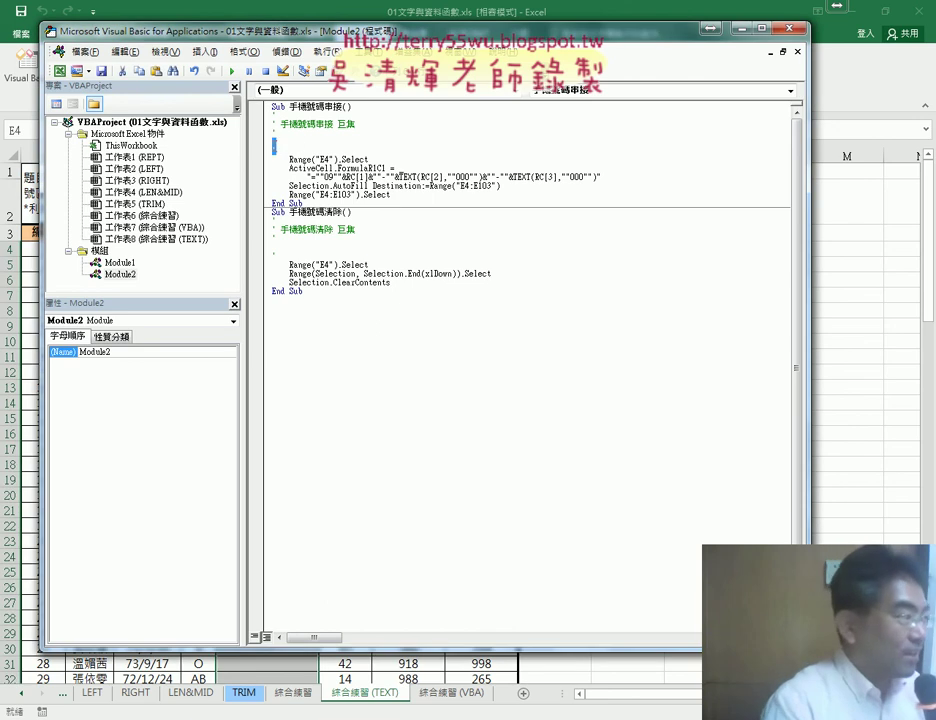
{"action": "left_click_drag", "start_coordinate": [276, 150], "coordinate": [268, 118]}
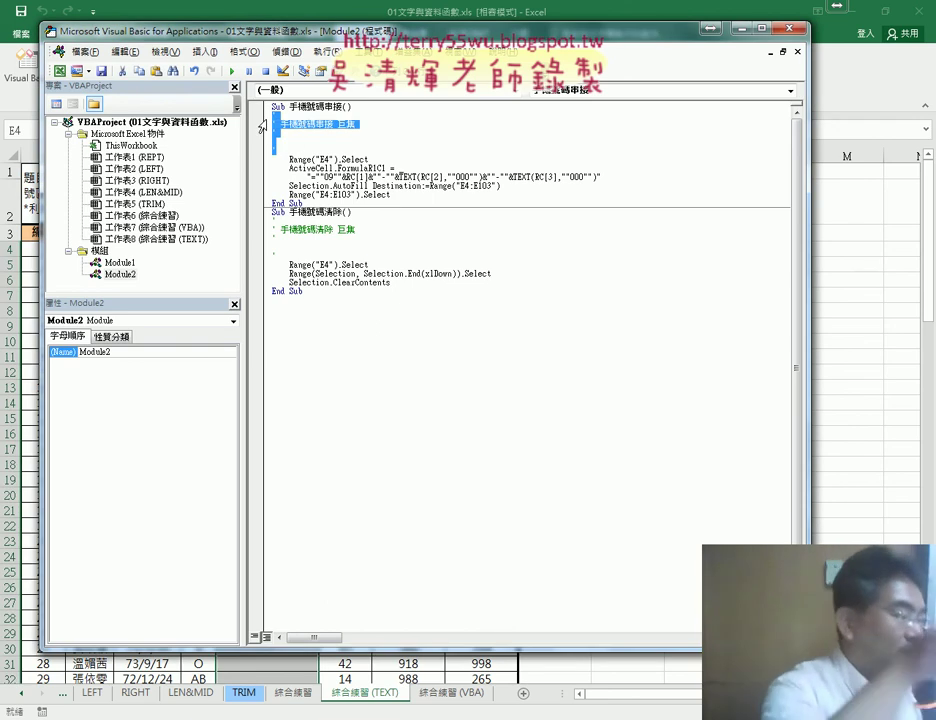
{"action": "key", "text": "Delete"}
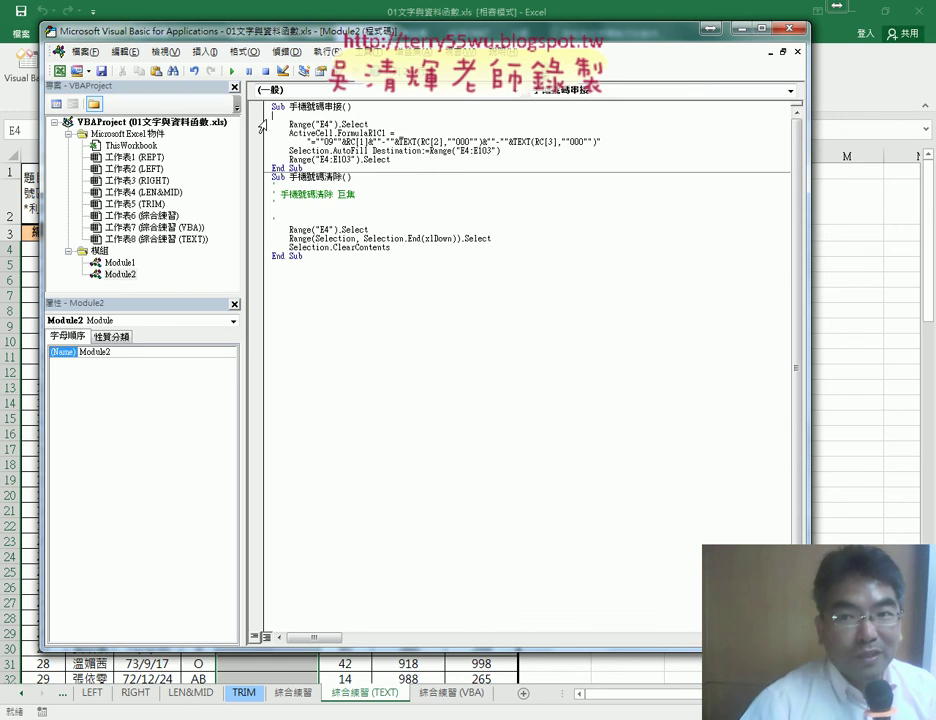
Set the VBA code font size to 12 and add a '1. comment above Range("E4").Select.
{"action": "left_click", "coordinate": [372, 51]}
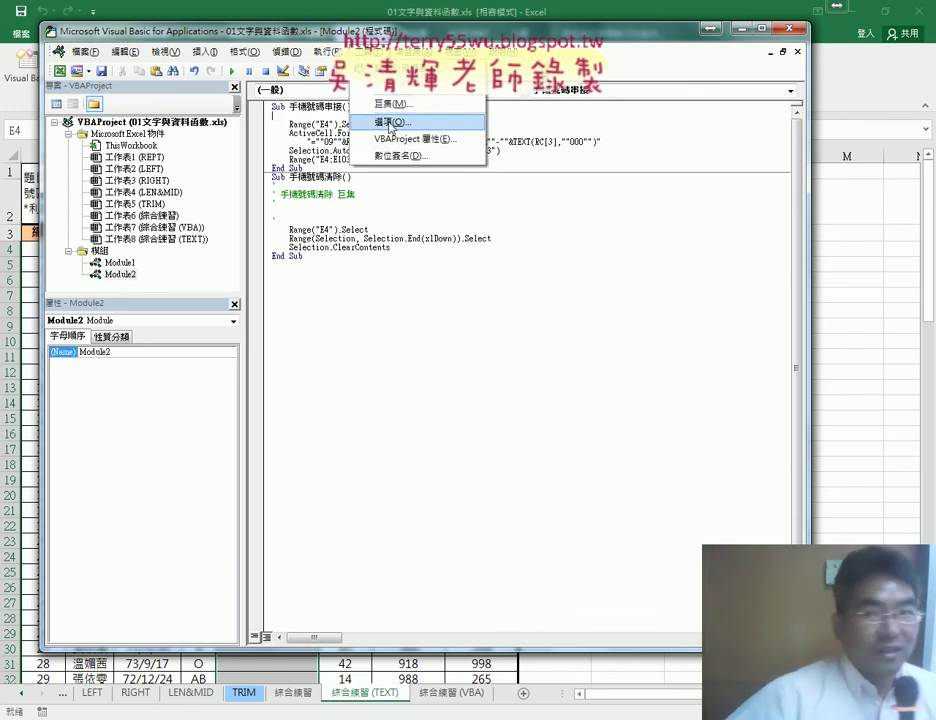
{"action": "left_click", "coordinate": [391, 122]}
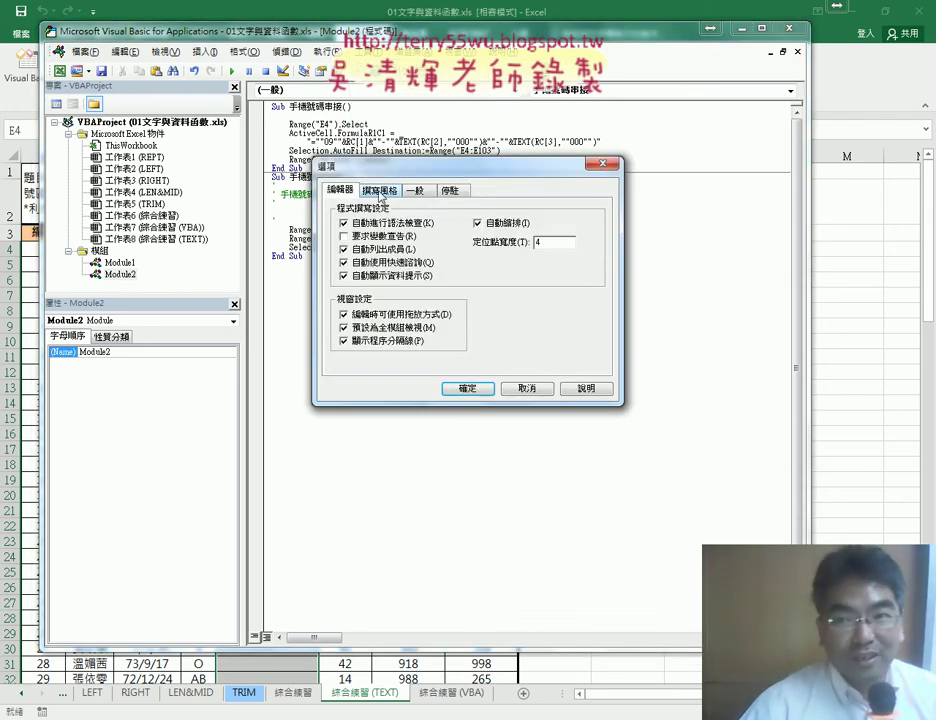
{"action": "left_click", "coordinate": [381, 190]}
{"action": "left_click", "coordinate": [537, 255]}
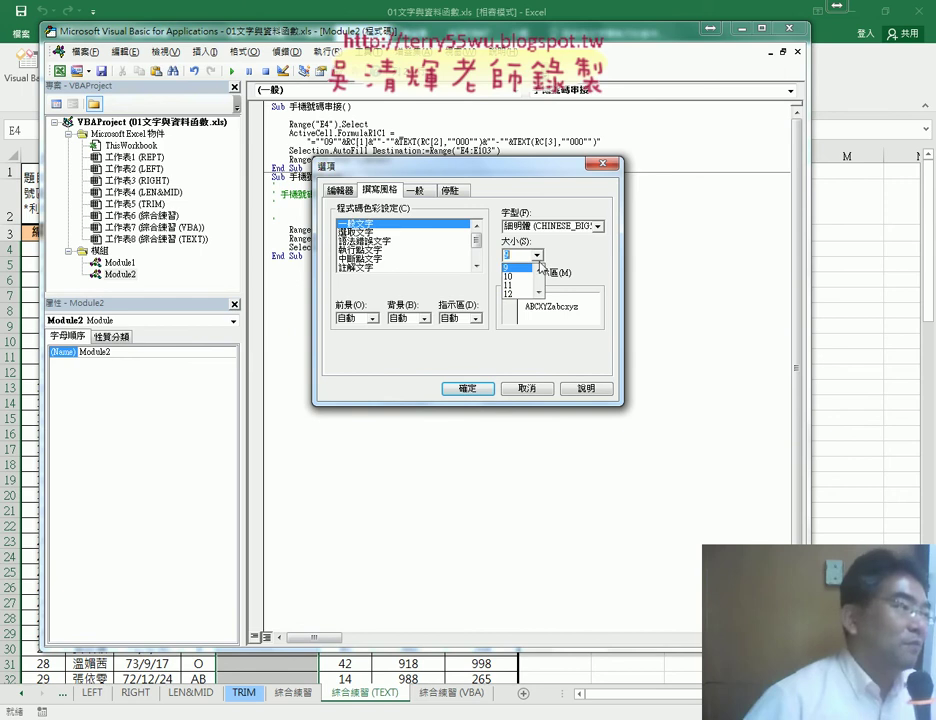
{"action": "left_click", "coordinate": [515, 295]}
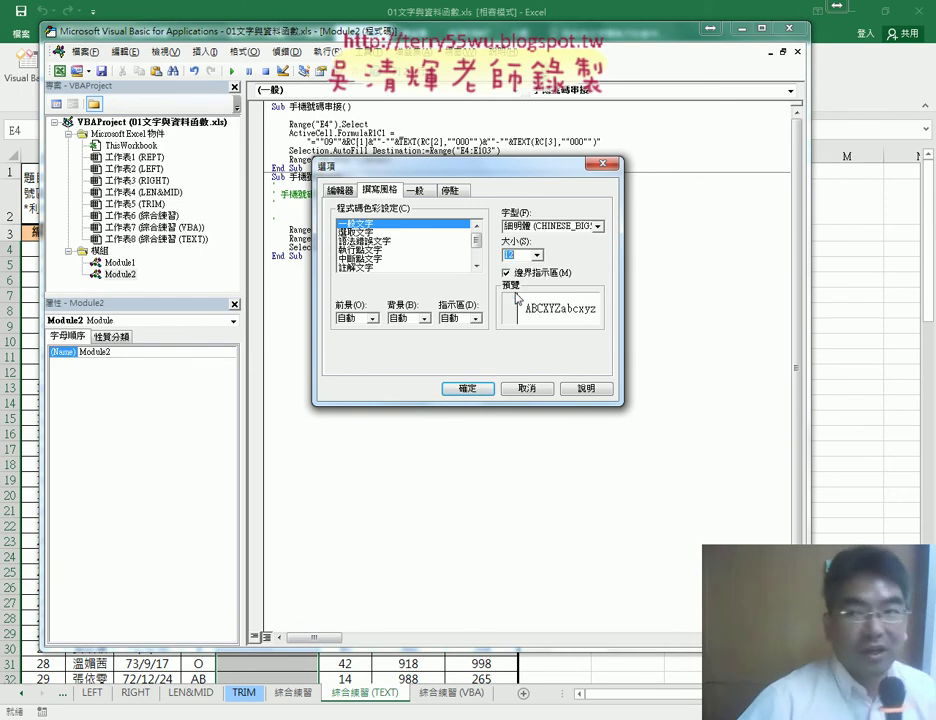
{"action": "left_click", "coordinate": [467, 388]}
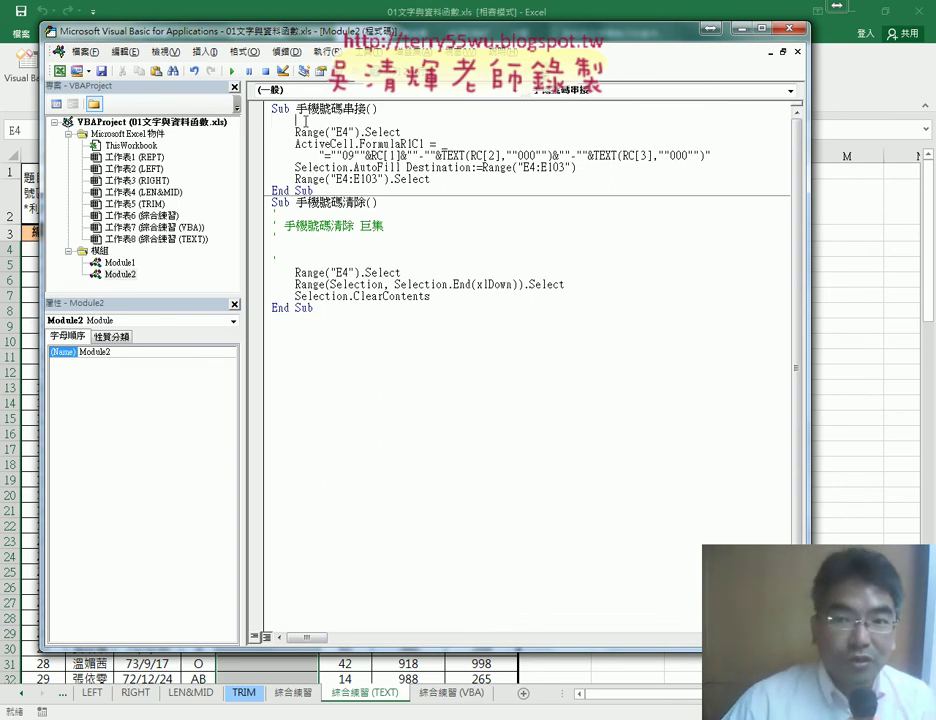
{"action": "type", "text": "'1."}
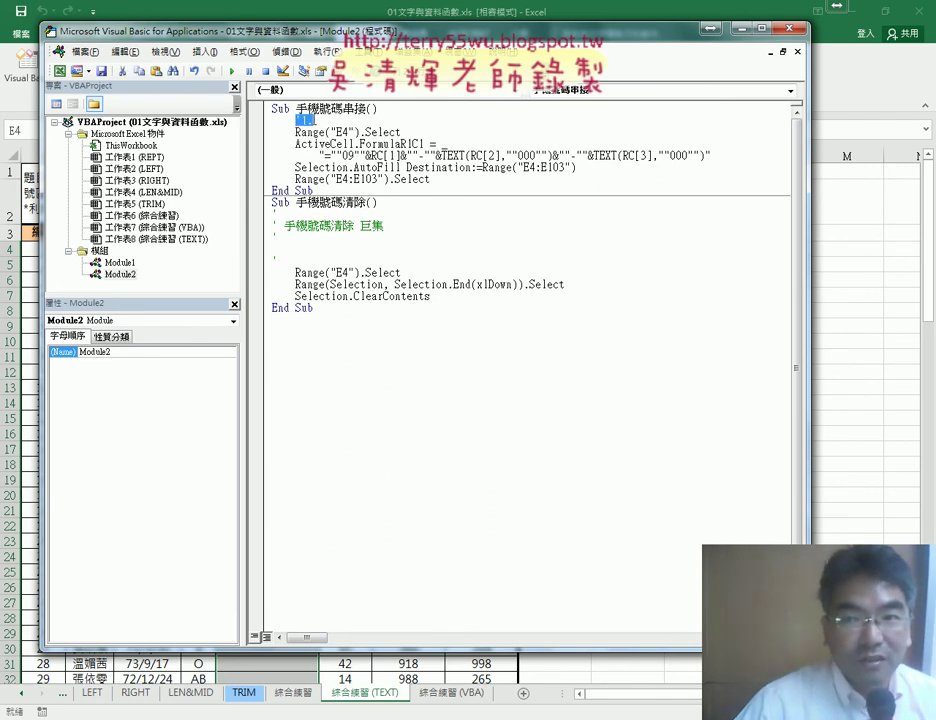
{"action": "left_click_drag", "start_coordinate": [296, 131], "coordinate": [403, 132]}
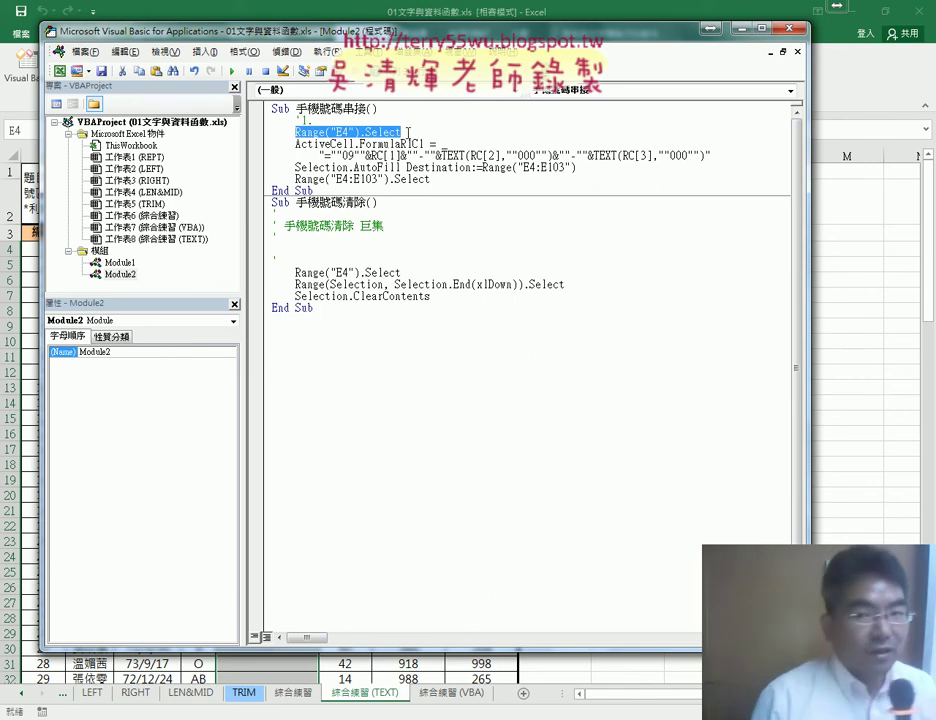
Add a '2. comment above the ActiveCell.FormulaR1C1 formula line, highlighting its parts.
{"action": "left_click", "coordinate": [407, 132]}
{"action": "key", "text": "Return"}
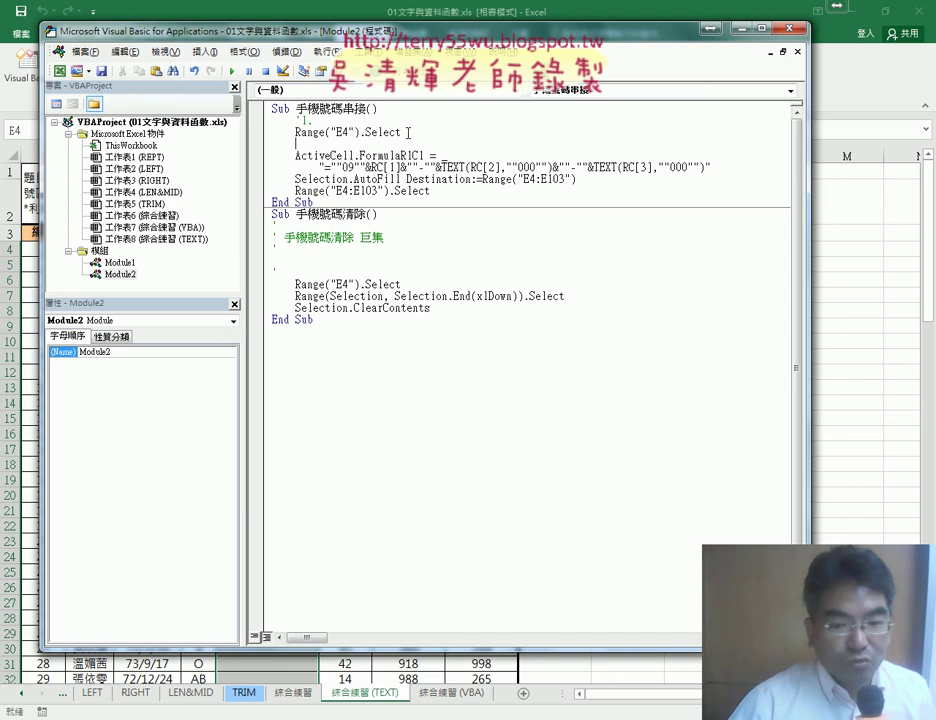
{"action": "type", "text": "'2."}
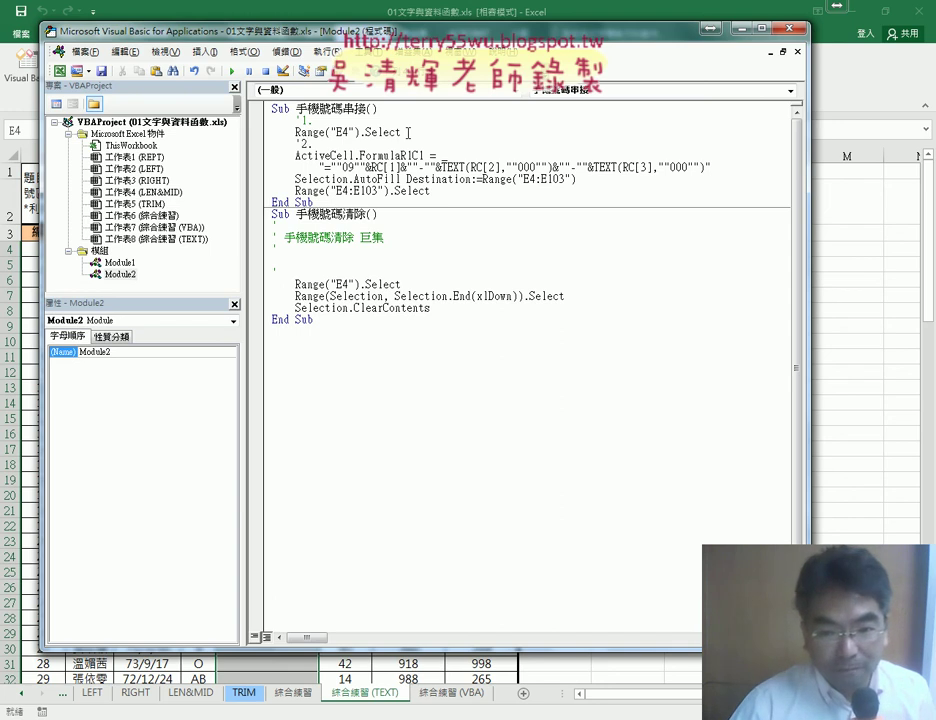
{"action": "left_click_drag", "start_coordinate": [355, 155], "coordinate": [344, 155]}
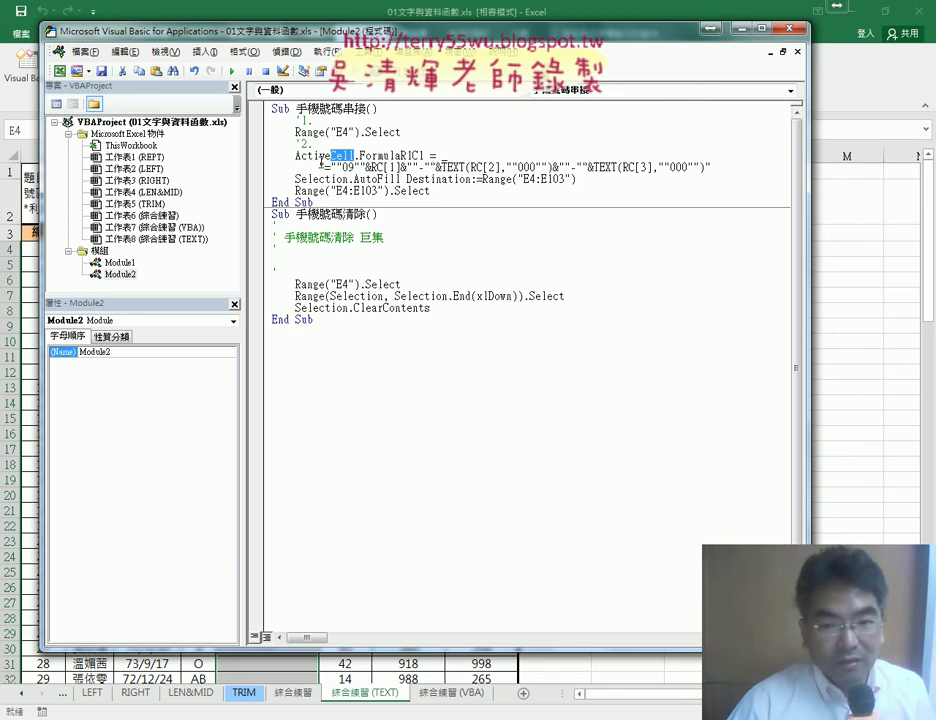
{"action": "left_click", "coordinate": [295, 155]}
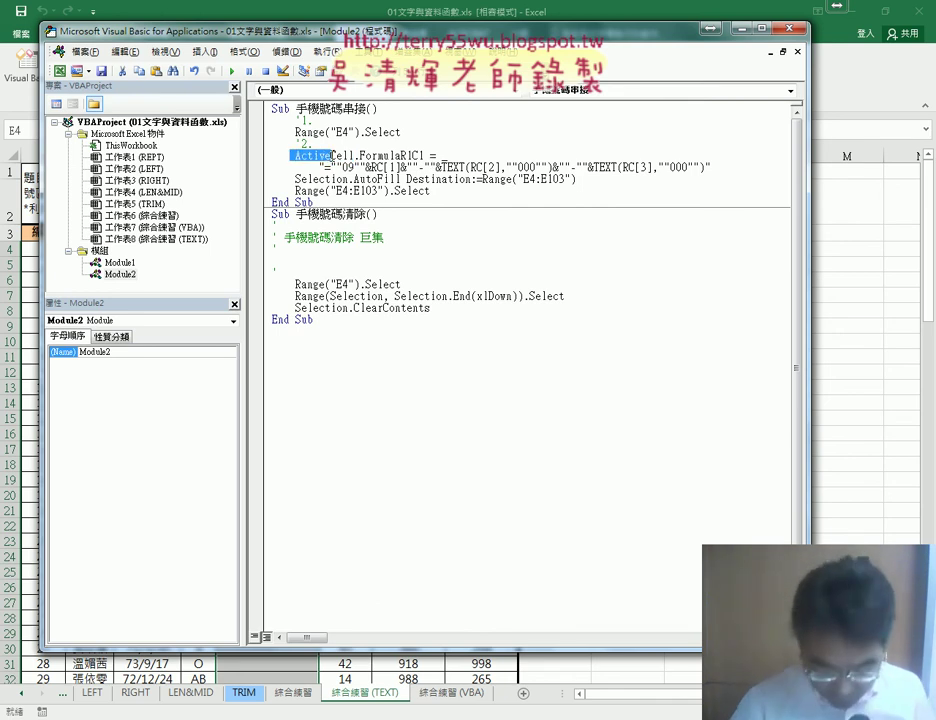
{"action": "left_click_drag", "start_coordinate": [330, 155], "coordinate": [353, 156]}
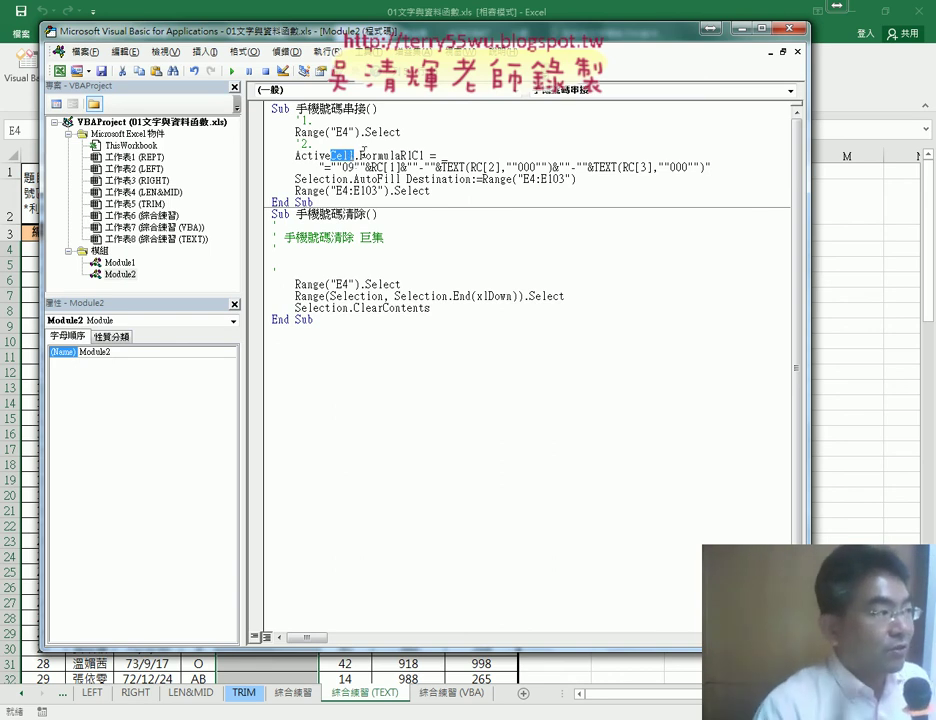
{"action": "double_click", "coordinate": [420, 156]}
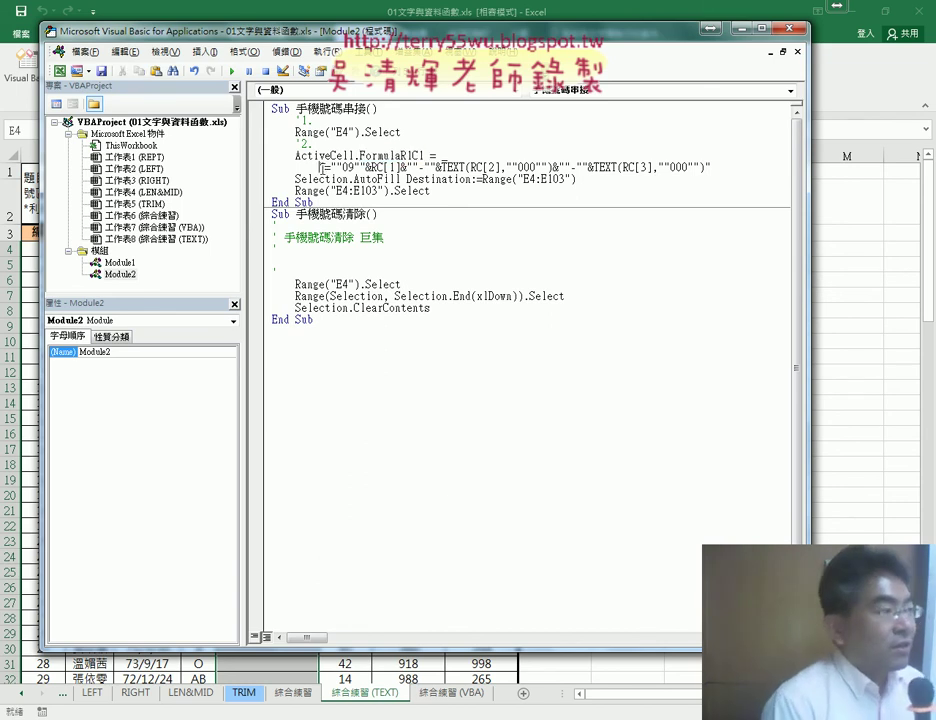
{"action": "mouse_move", "coordinate": [319, 167]}
{"action": "left_mouse_down"}
{"action": "mouse_move", "coordinate": [604, 177]}
{"action": "mouse_move", "coordinate": [714, 168]}
{"action": "left_mouse_up"}
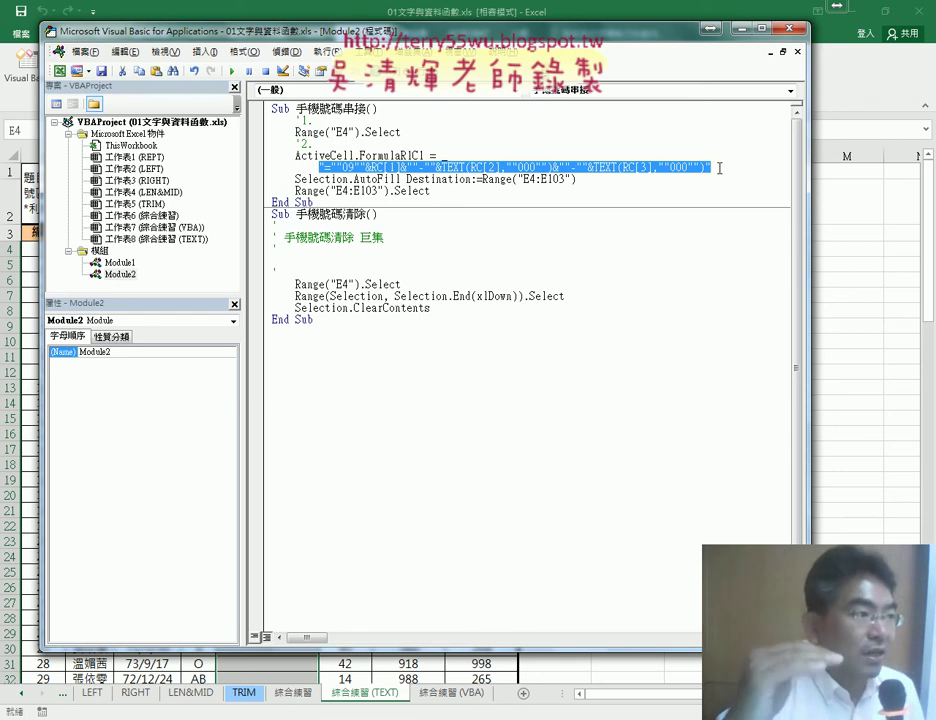
Add an outdented '3. comment above the AutoFill line, highlighting Selection, AutoFill and Destination E4:E103.
{"action": "left_click", "coordinate": [720, 167]}
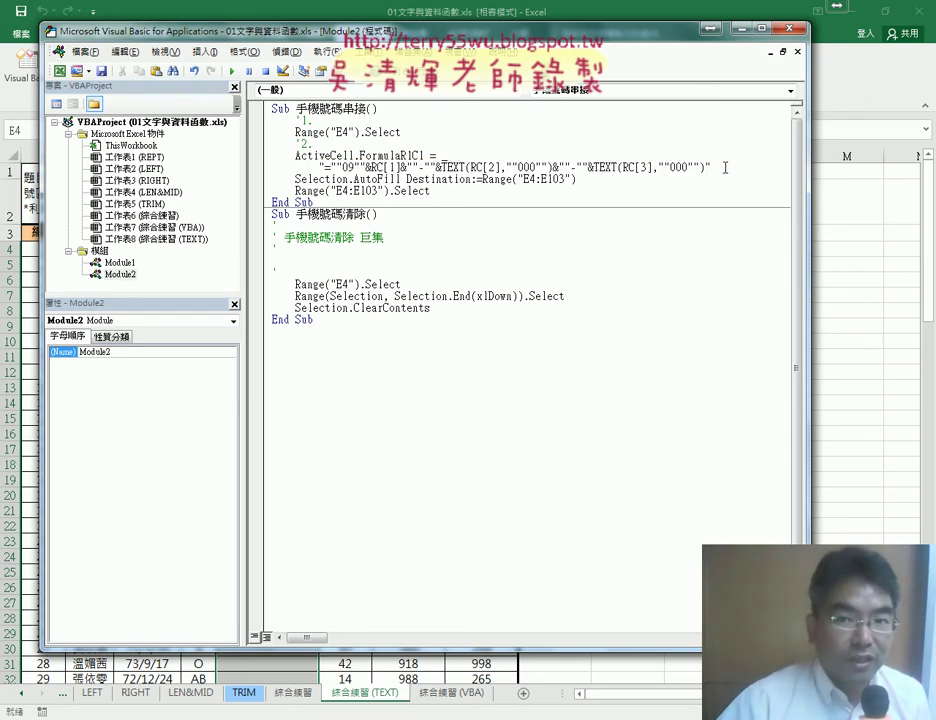
{"action": "key", "text": "Return"}
{"action": "type", "text": "'3"}
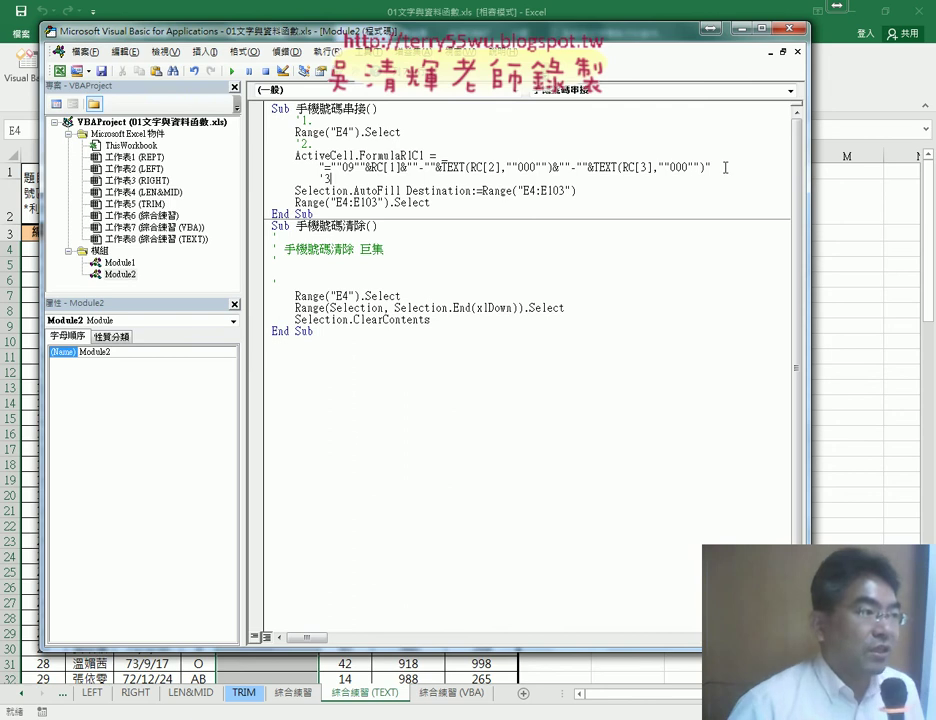
{"action": "type", "text": "."}
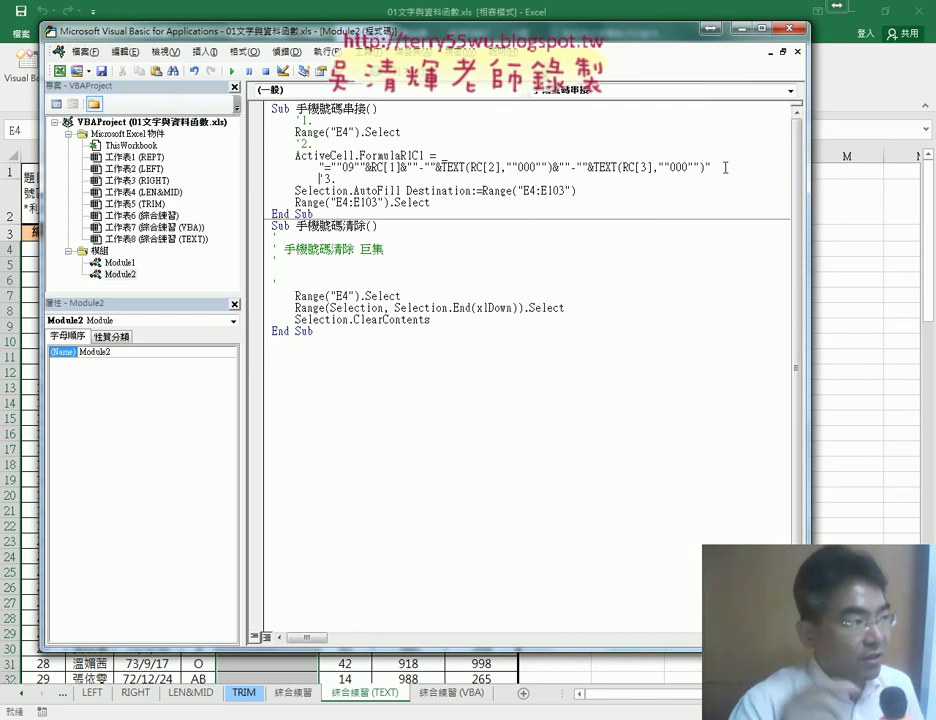
{"action": "key", "text": "shift+Tab"}
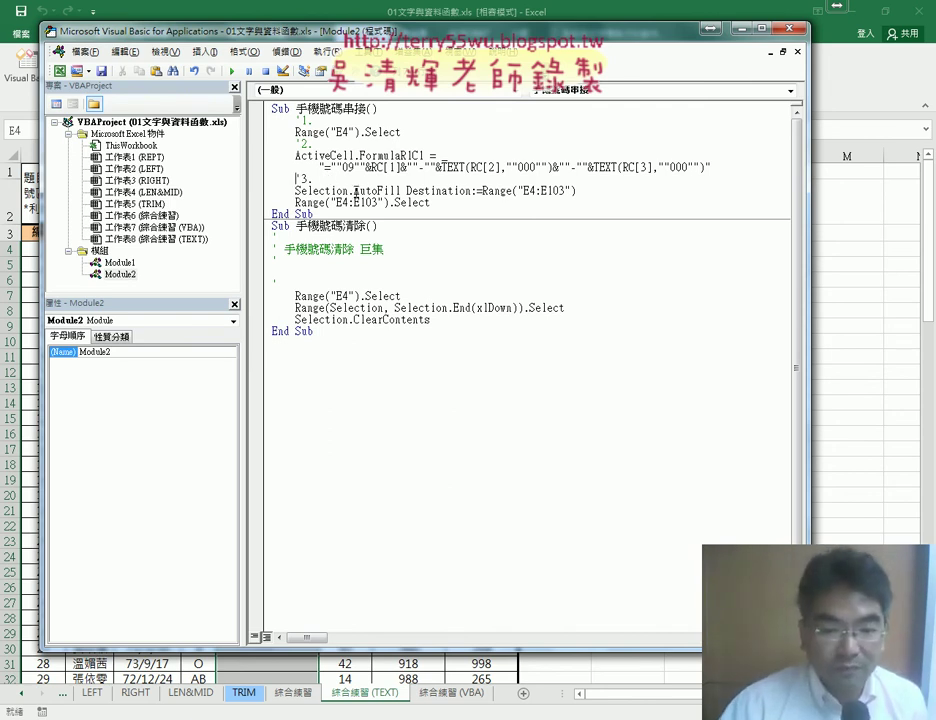
{"action": "left_click_drag", "start_coordinate": [348, 190], "coordinate": [296, 190]}
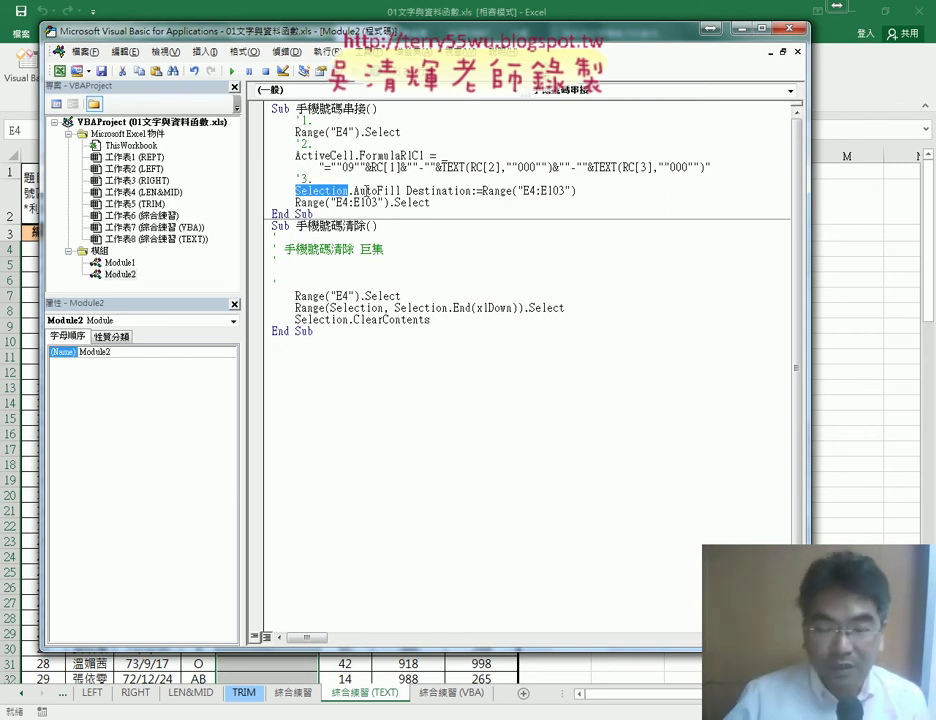
{"action": "left_click", "coordinate": [348, 190]}
{"action": "double_click", "coordinate": [372, 190]}
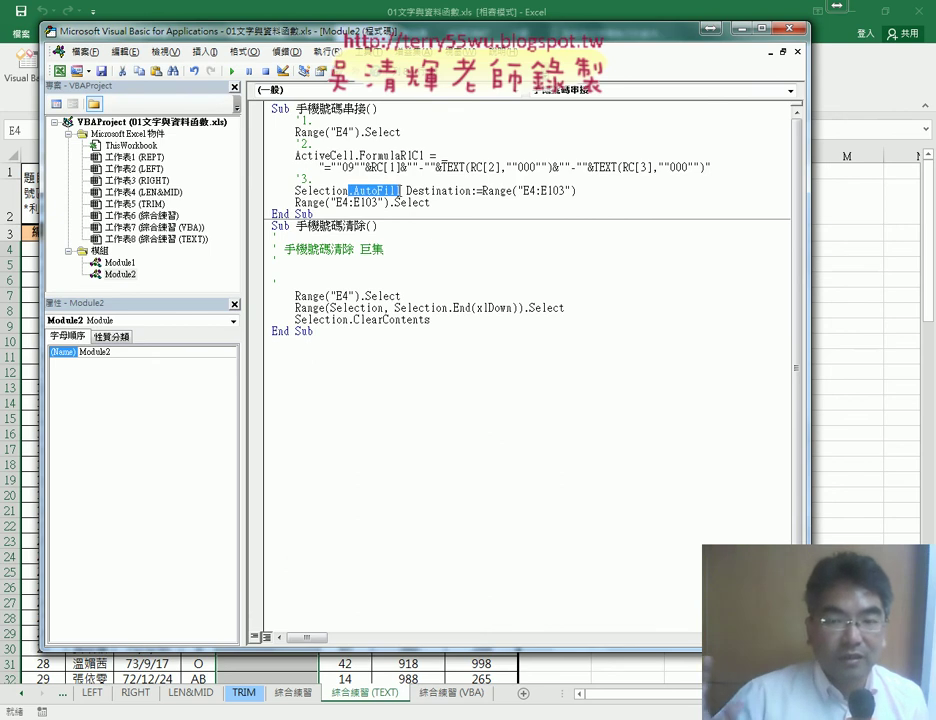
{"action": "left_click", "coordinate": [471, 191]}
{"action": "left_click_drag", "start_coordinate": [408, 190], "coordinate": [589, 192]}
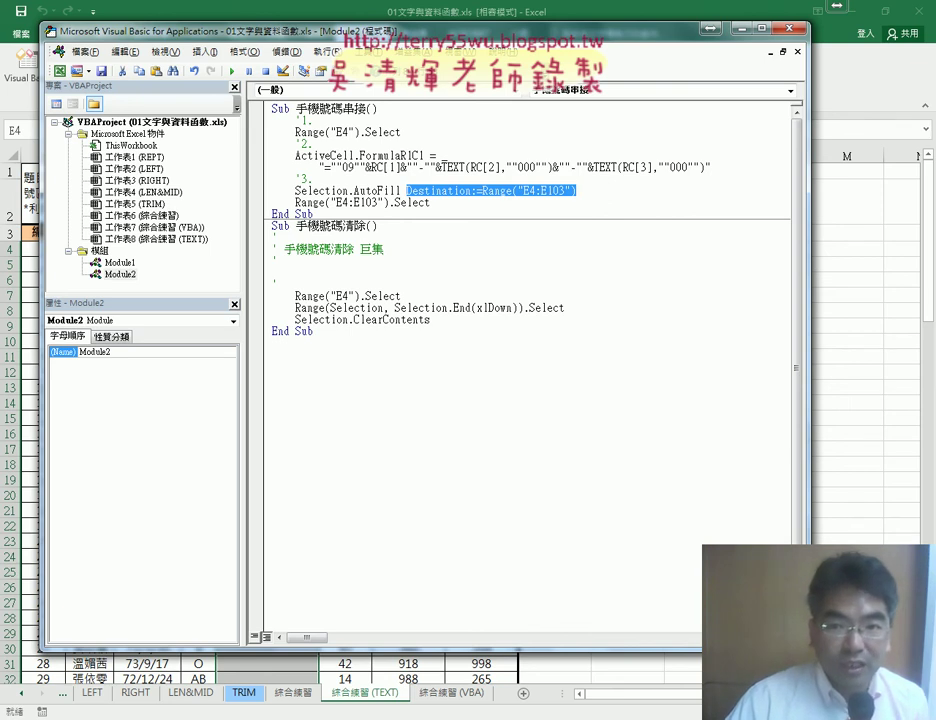
Copy the commented Sub 手機號碼串接 block from section 3 of the tutorial Google Doc.
{"action": "left_click", "coordinate": [110, 630]}
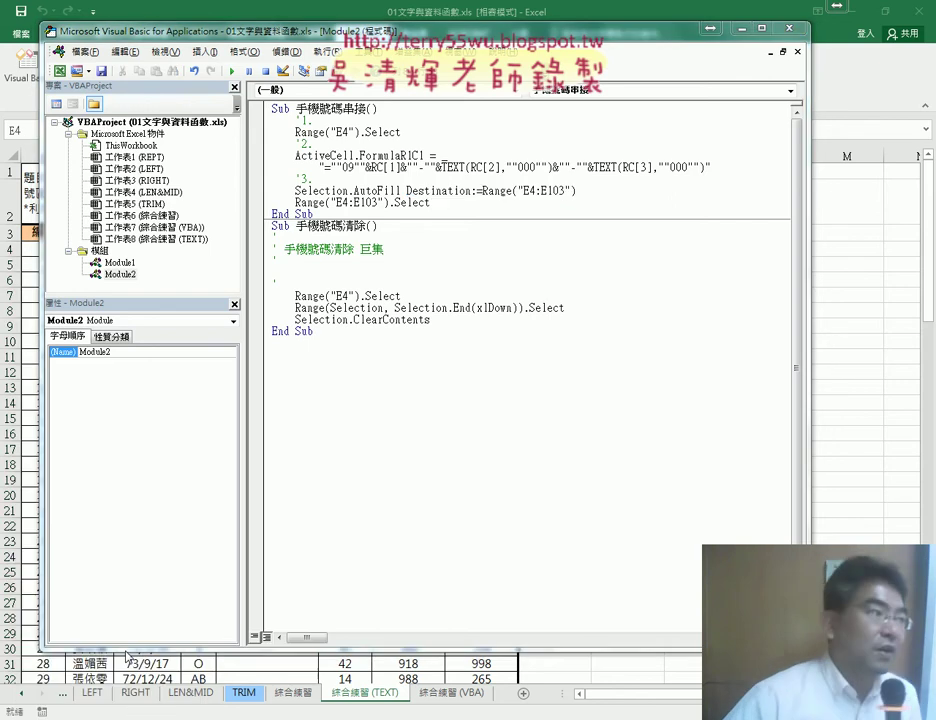
{"action": "scroll", "coordinate": [341, 449], "scroll_direction": "down", "scroll_amount": 3}
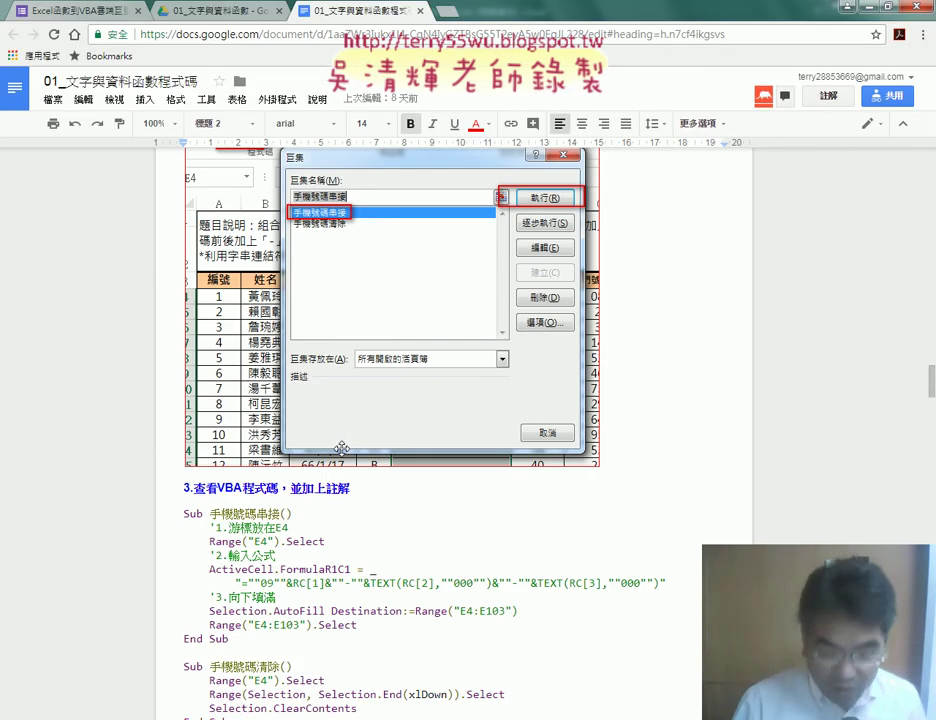
{"action": "scroll", "coordinate": [341, 449], "scroll_direction": "down", "scroll_amount": 2}
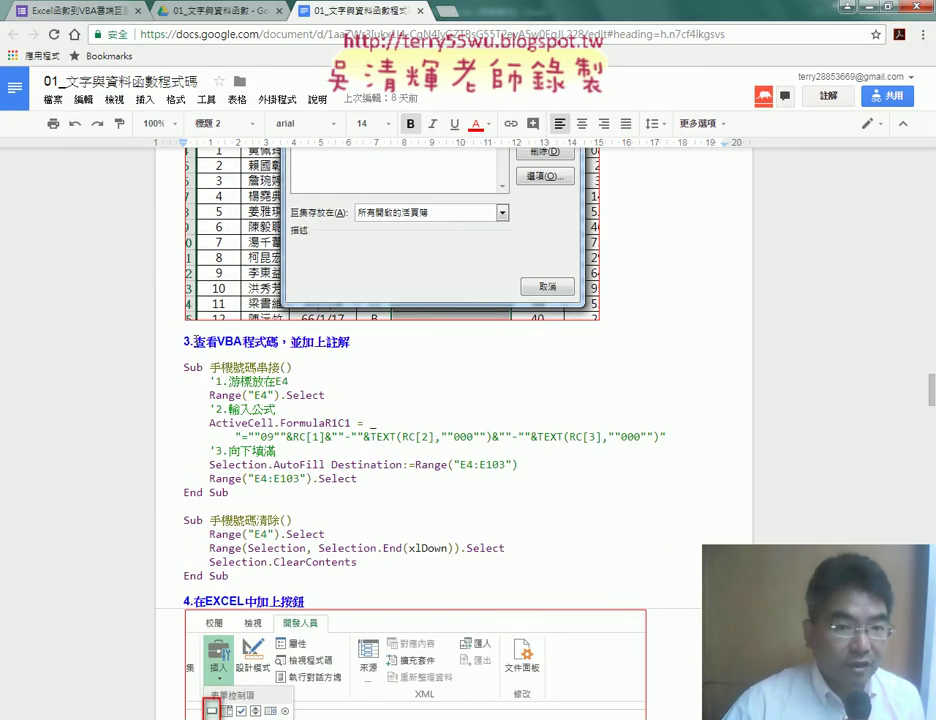
{"action": "left_click_drag", "start_coordinate": [193, 341], "coordinate": [362, 341]}
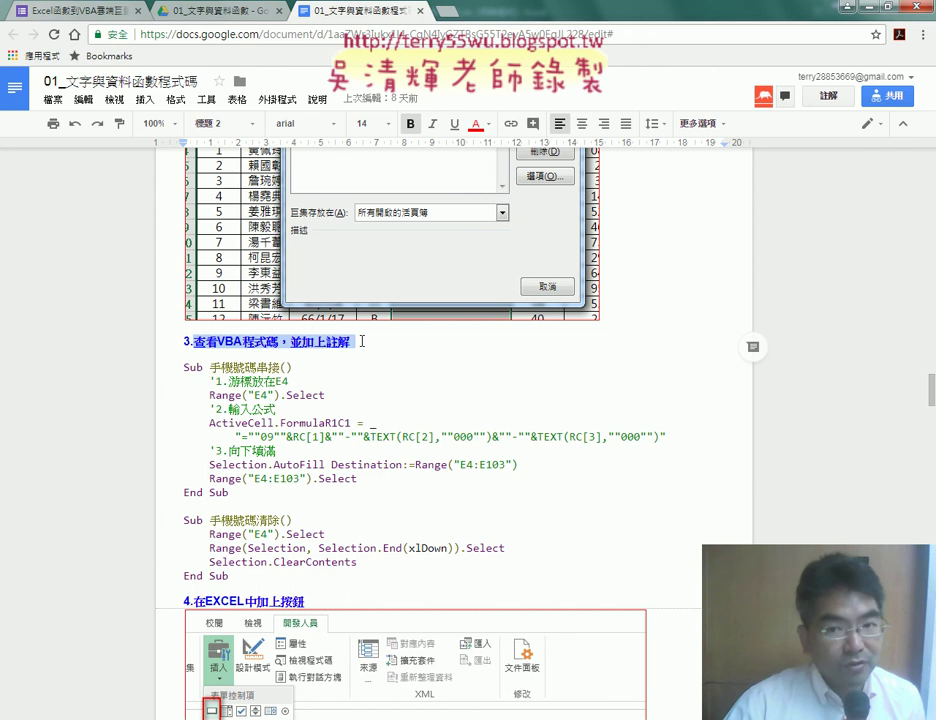
{"action": "triple_click", "coordinate": [297, 393]}
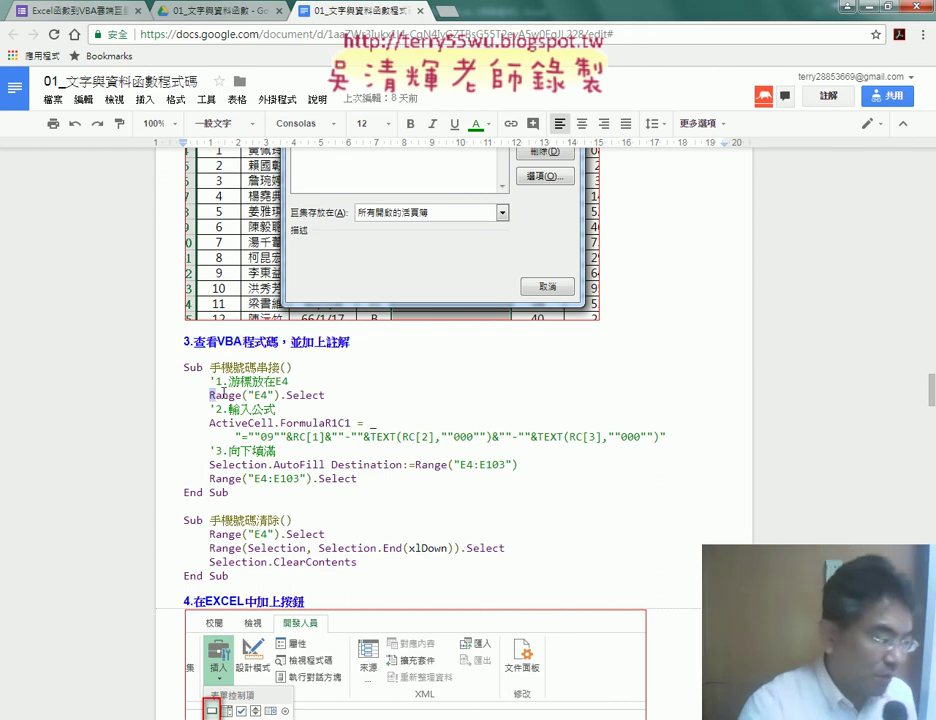
{"action": "left_click", "coordinate": [226, 451]}
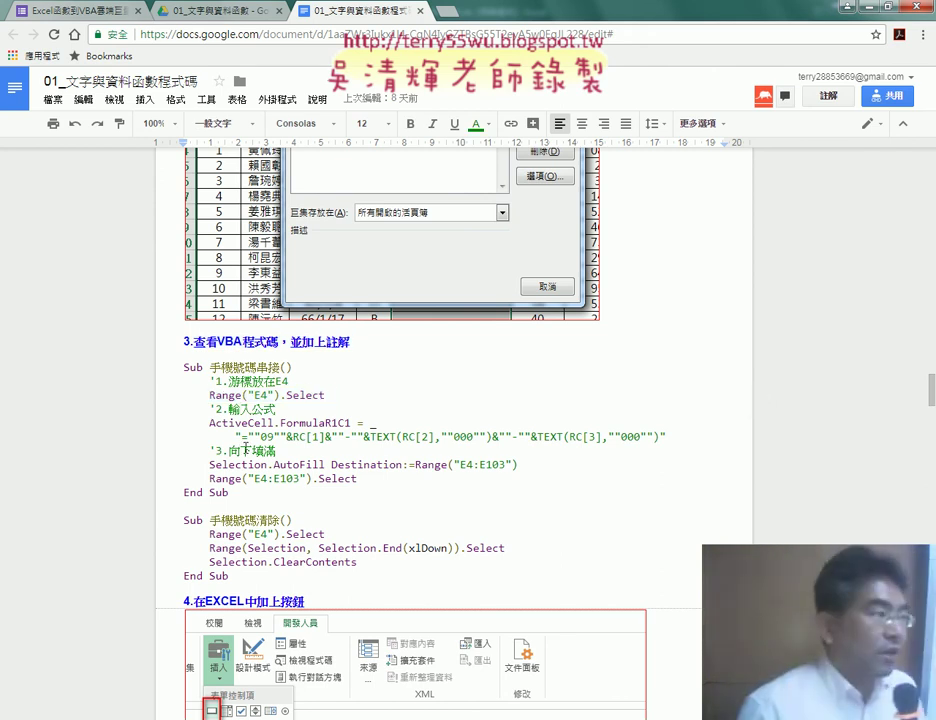
{"action": "left_click_drag", "start_coordinate": [241, 494], "coordinate": [180, 371]}
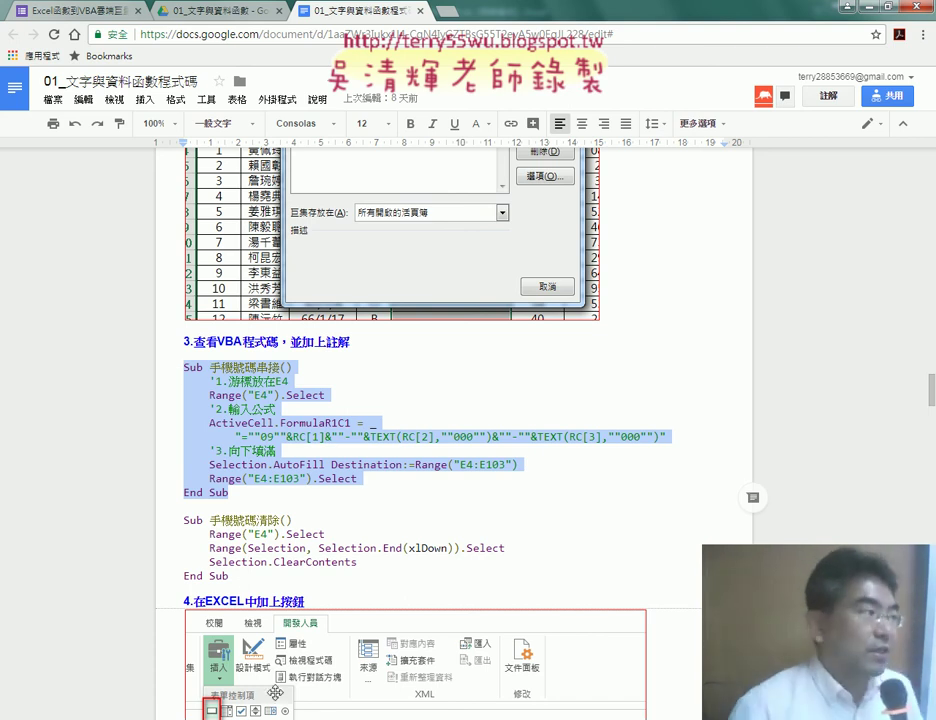
{"action": "key", "text": "alt+Tab"}
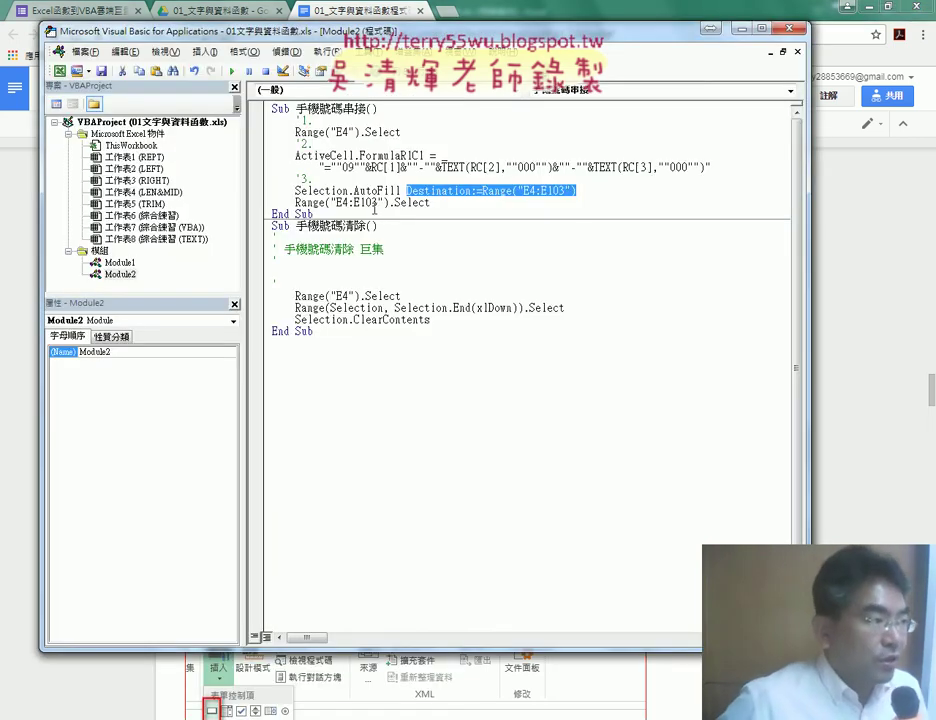
Replace the first macro with the commented 手機號碼串接 code, starting with '1.游標放在E4.
{"action": "left_click_drag", "start_coordinate": [272, 108], "coordinate": [313, 214]}
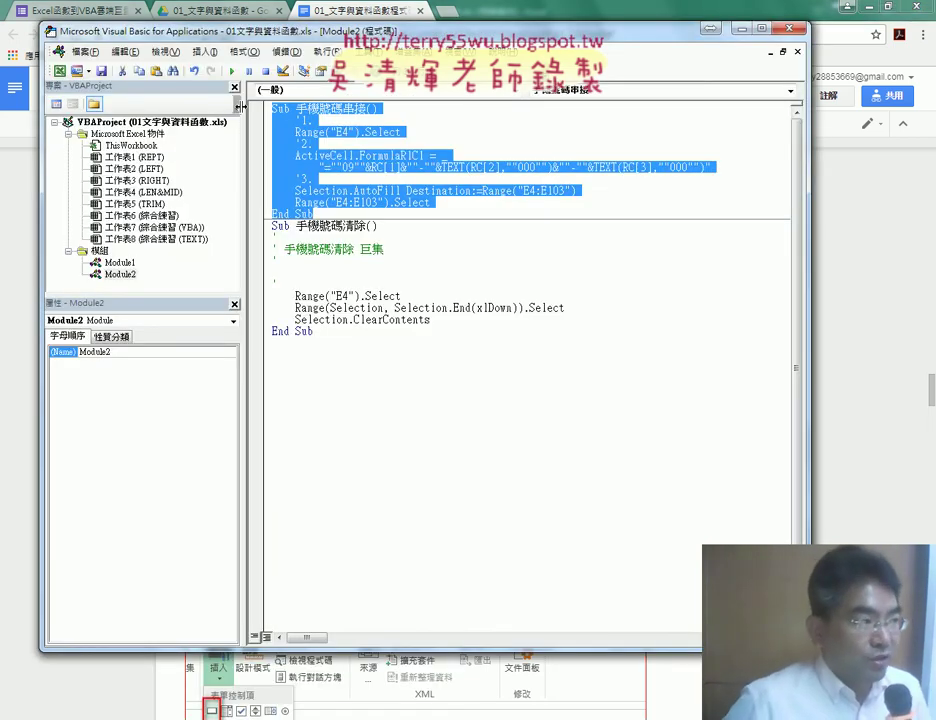
{"action": "left_click", "coordinate": [272, 108]}
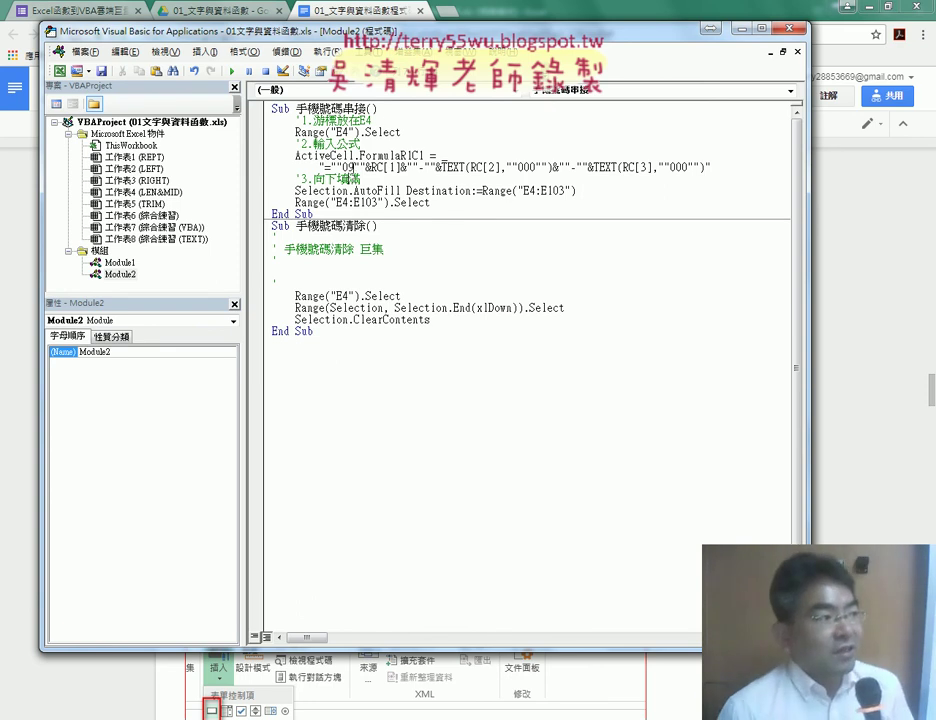
{"action": "left_click_drag", "start_coordinate": [372, 120], "coordinate": [296, 121]}
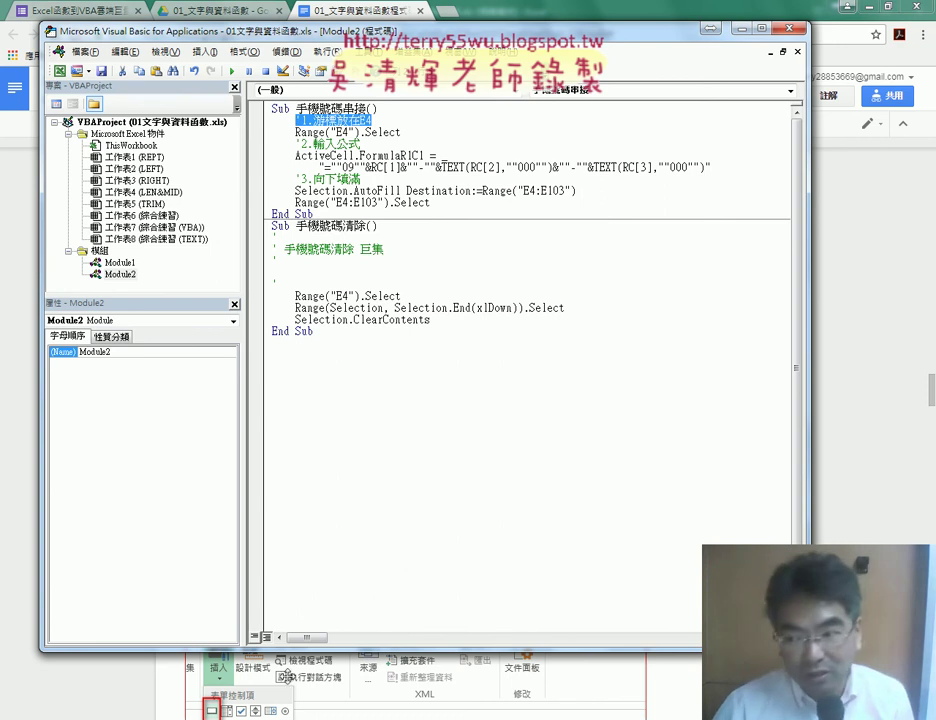
{"action": "key", "text": "alt+Tab"}
{"action": "scroll", "coordinate": [271, 533], "scroll_direction": "down", "scroll_amount": 1}
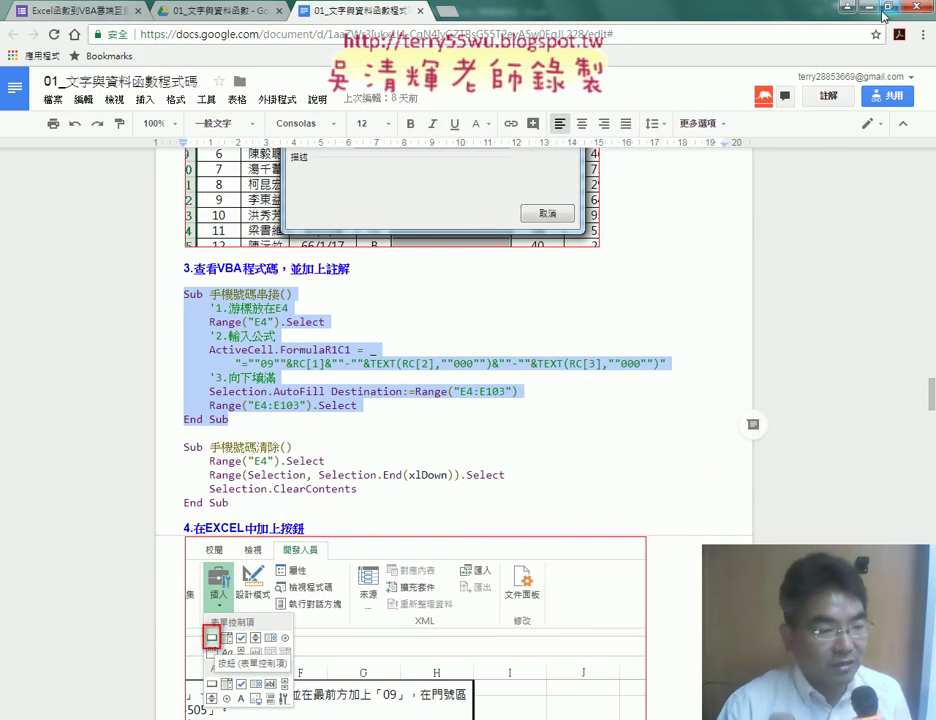
{"action": "key", "text": "alt+Tab"}
Delete the placeholder comment lines under Sub 手機號碼清除 and minimize the VBA editor.
{"action": "left_click_drag", "start_coordinate": [273, 283], "coordinate": [271, 240]}
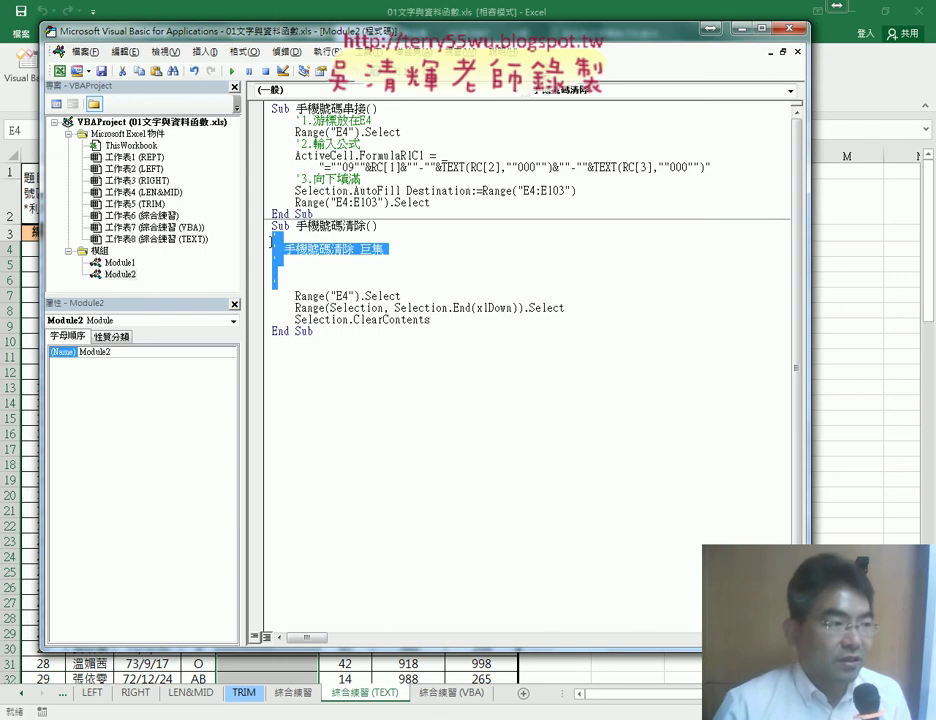
{"action": "key", "text": "Delete"}
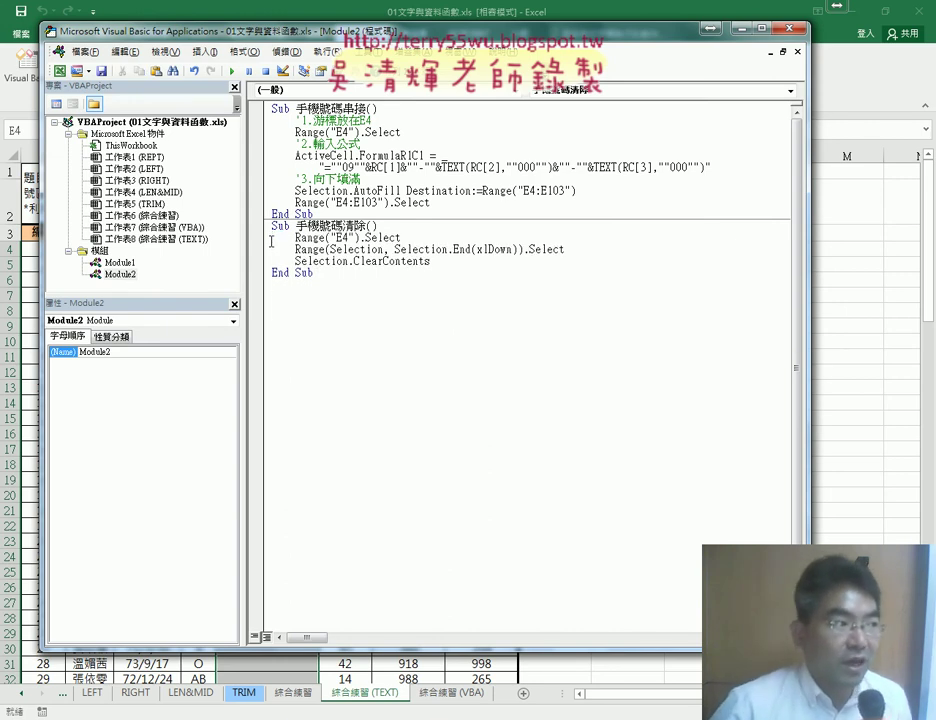
{"action": "left_click", "coordinate": [776, 55]}
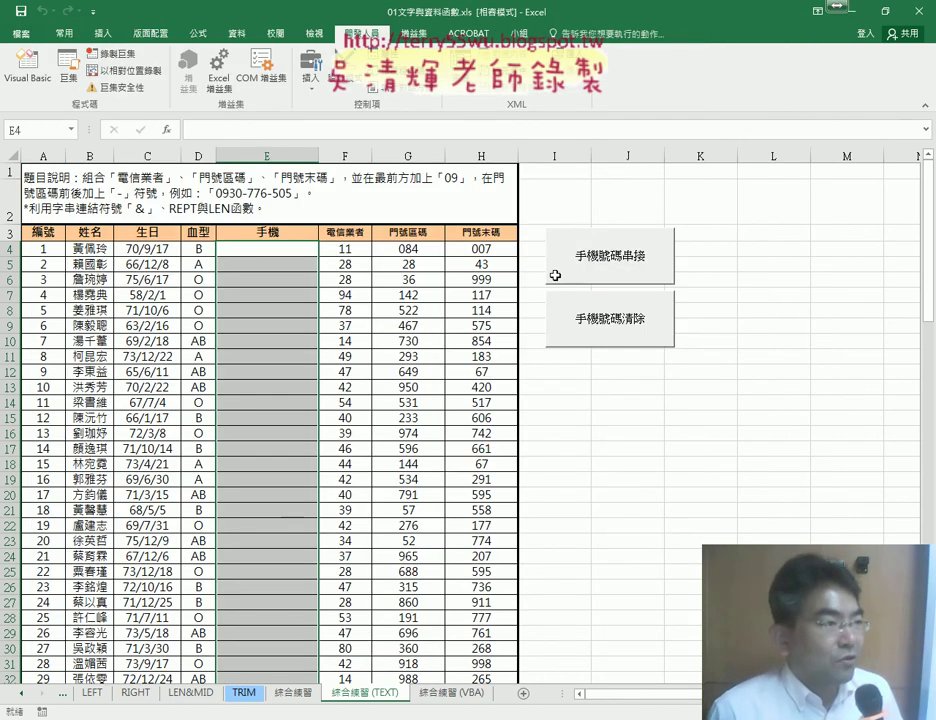
Reopen the 手機號碼清除 macro's code through Developer > Macros and Edit.
{"action": "left_click", "coordinate": [67, 65]}
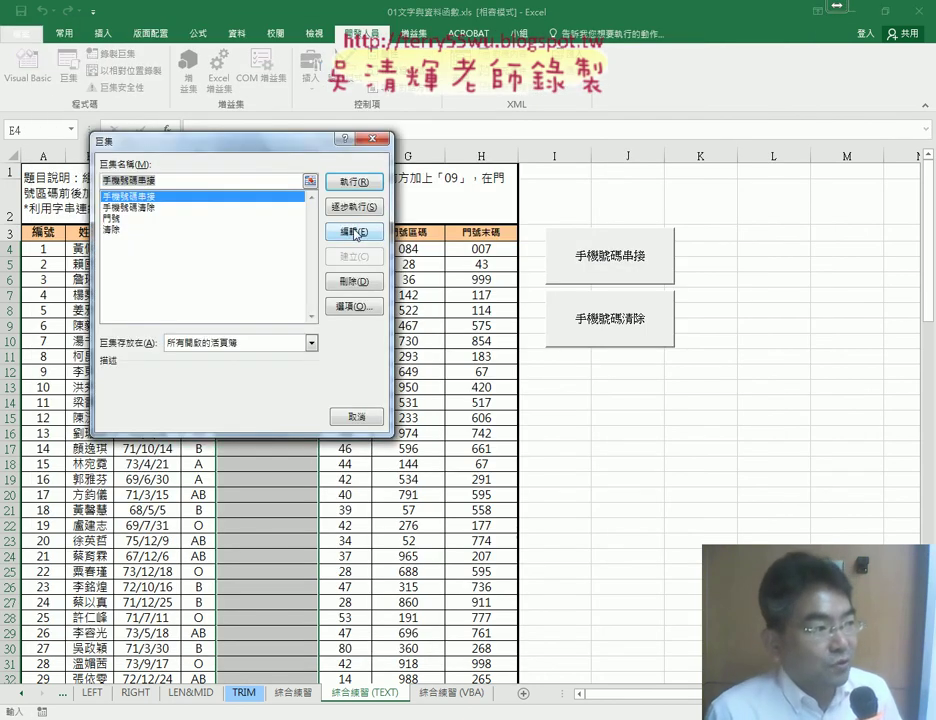
{"action": "left_click", "coordinate": [152, 207]}
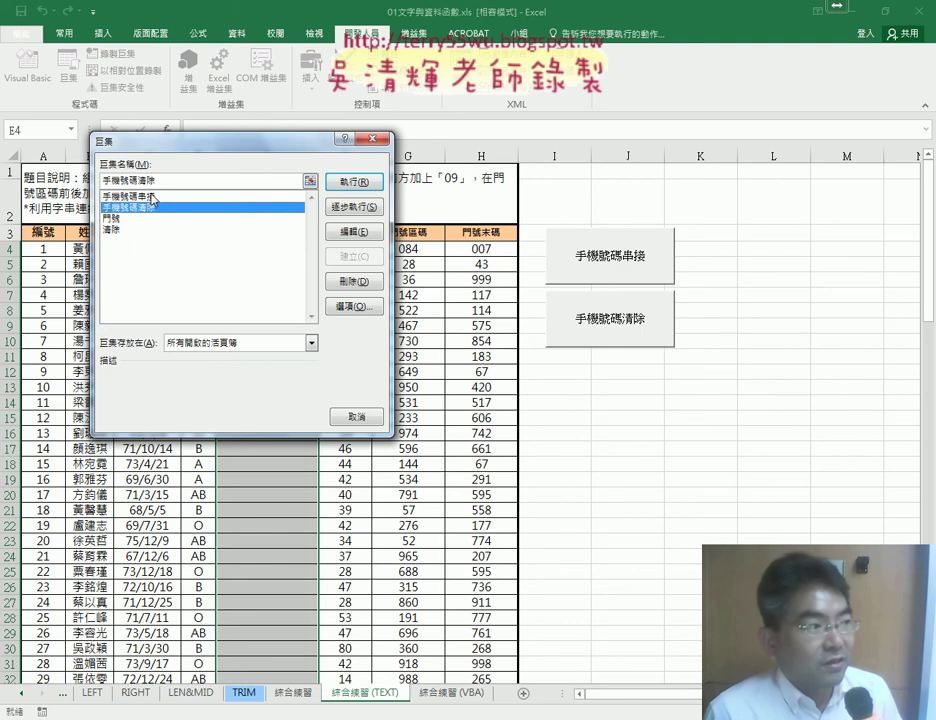
{"action": "left_click", "coordinate": [354, 232]}
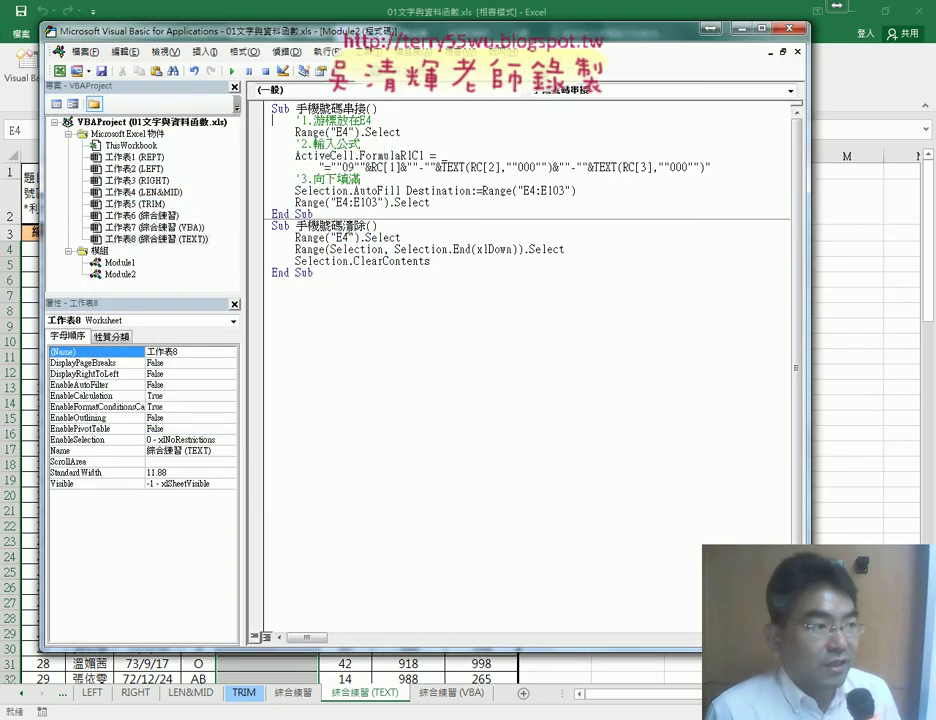
{"action": "left_click", "coordinate": [287, 51]}
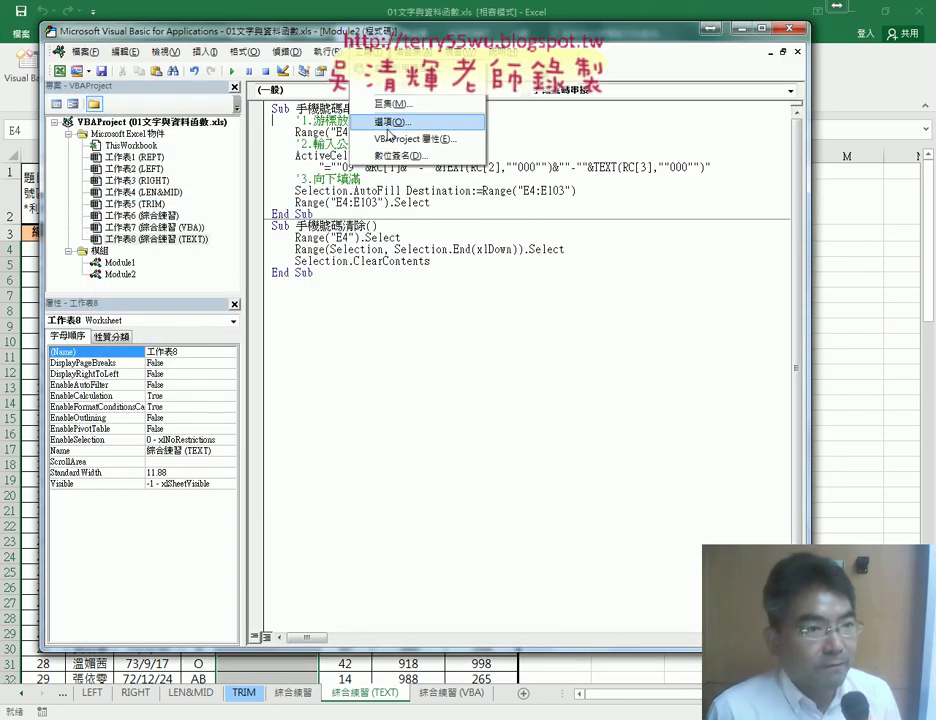
Open Tools > Options at Editor Format, showing the 細明體 size 12 code font.
{"action": "left_click", "coordinate": [388, 124]}
{"action": "left_click", "coordinate": [380, 190]}
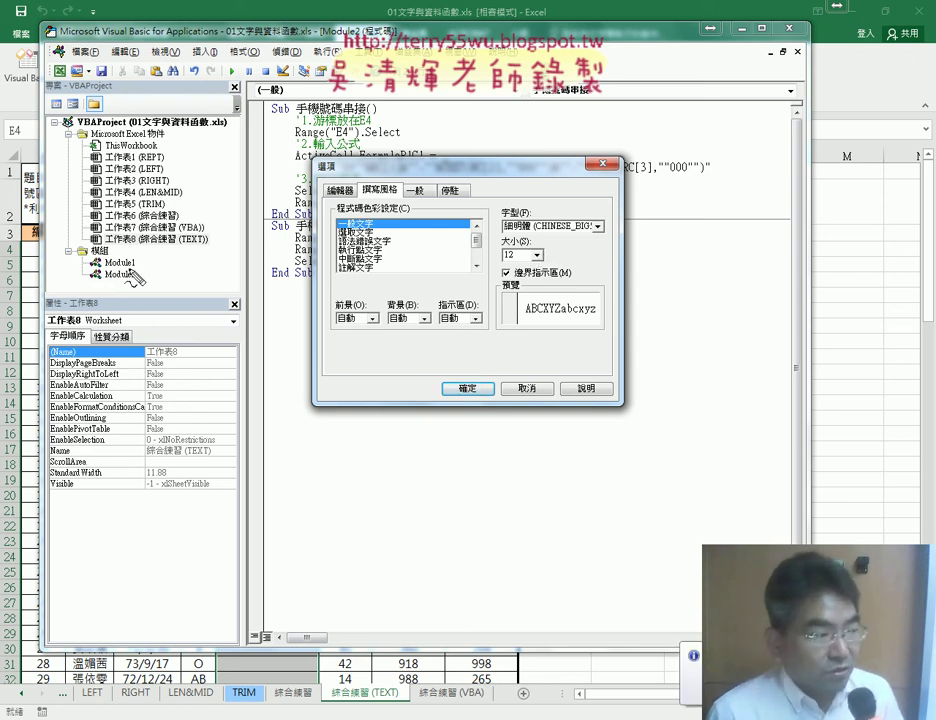
{"action": "left_click_drag", "start_coordinate": [133, 258], "coordinate": [141, 261]}
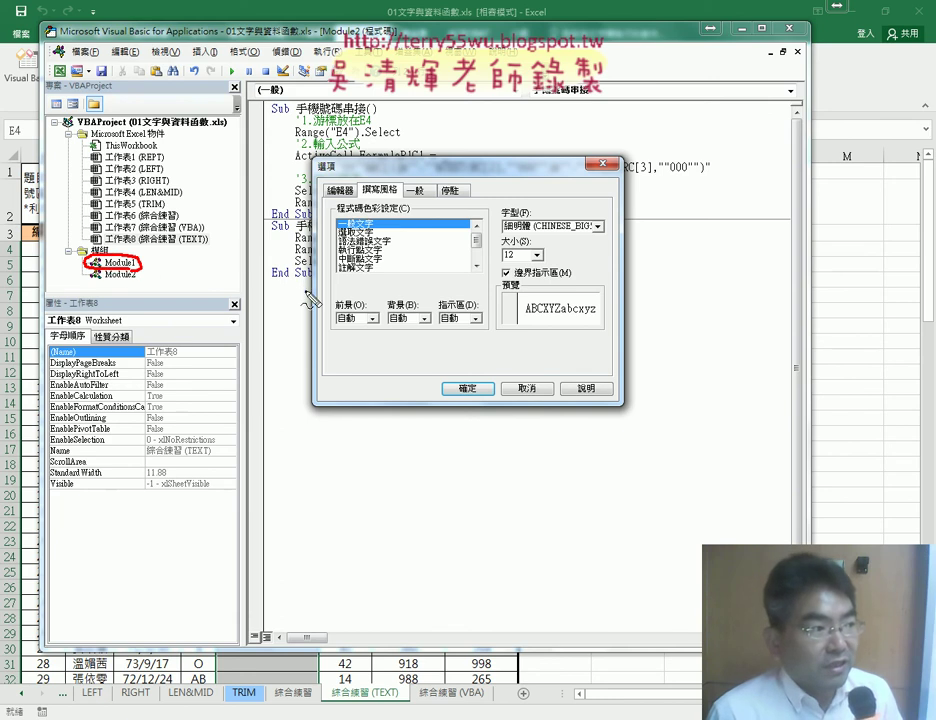